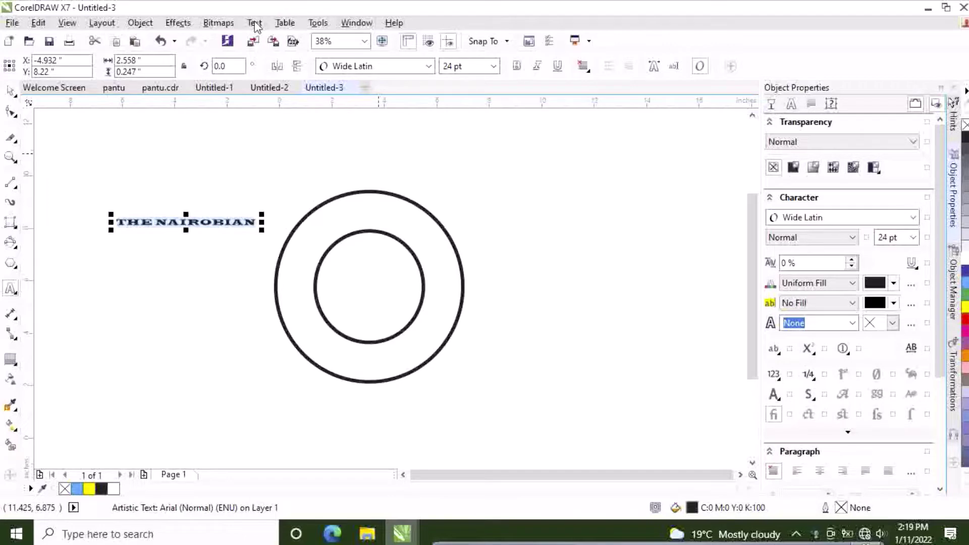
# Step: Fit the THE NAIROBIAN text along the lower band between the two circles and enlarge it to about 36.9 pt
pyautogui.click(254, 23)
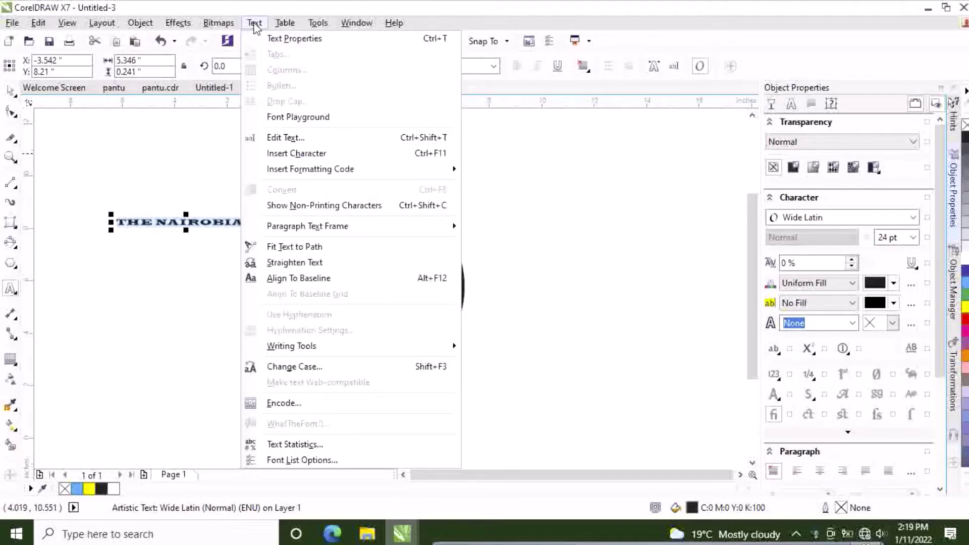
pyautogui.click(297, 246)
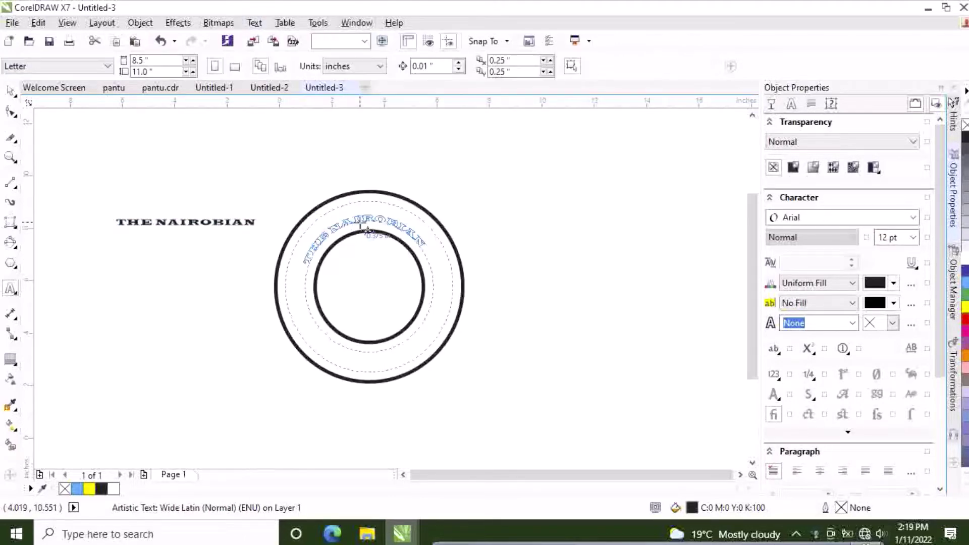
pyautogui.click(356, 245)
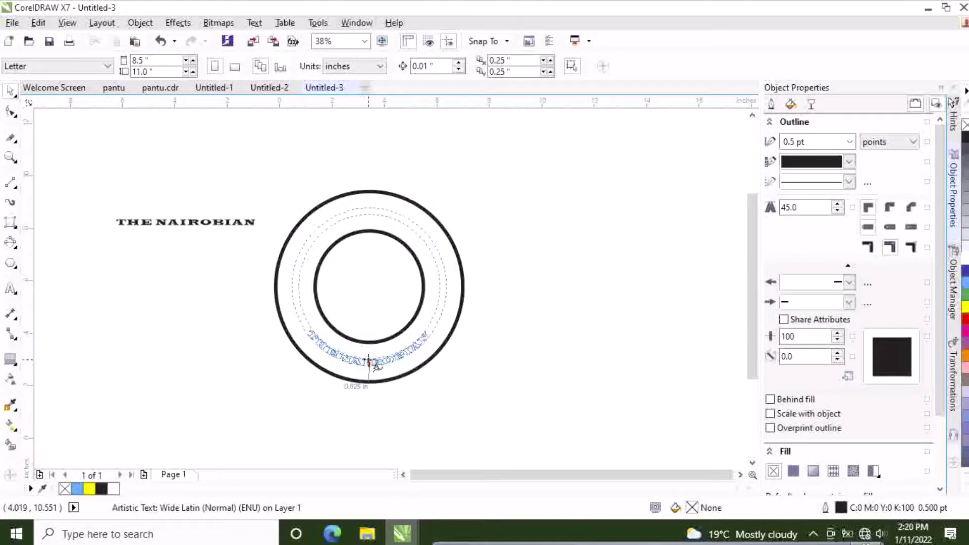
pyautogui.click(369, 361)
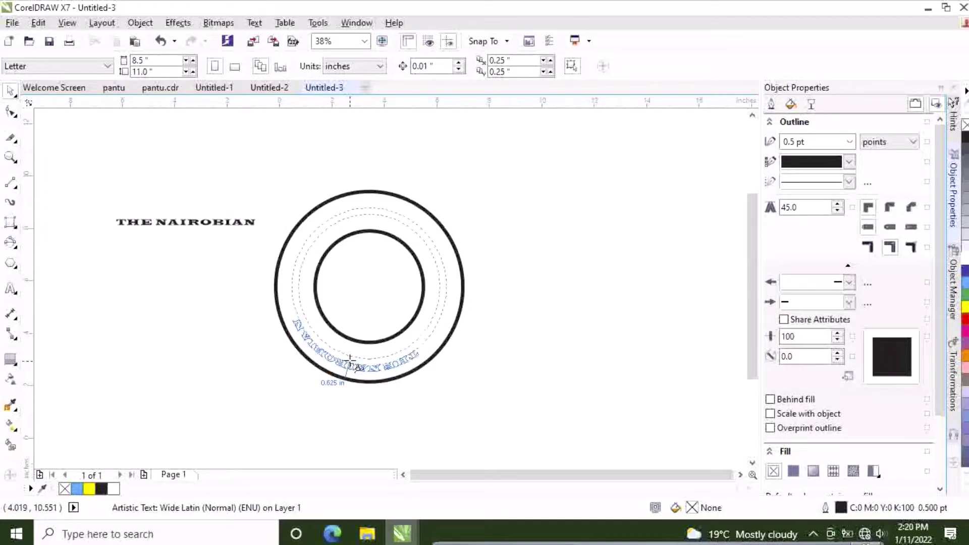
pyautogui.click(351, 358)
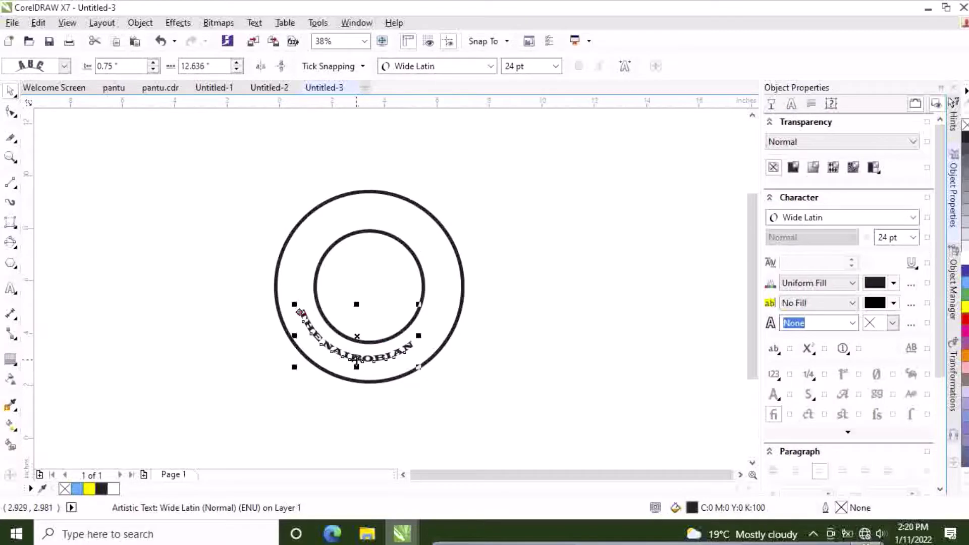
pyautogui.moveTo(369, 361); pyautogui.dragTo(354, 396)
pyautogui.hotkey('ctrl', 'z')
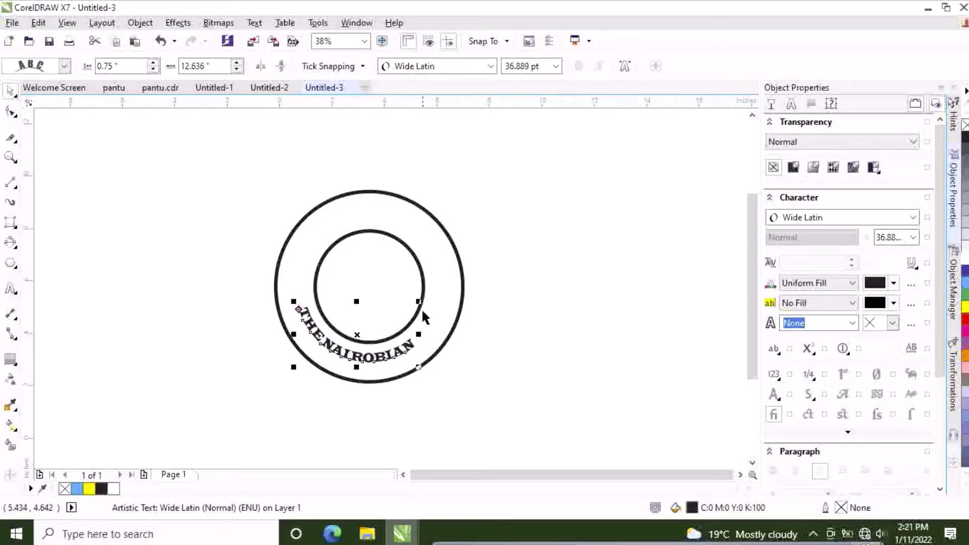
# Step: Try enlarging the curved THE NAIROBIAN text to about 52 pt and shifting it along the ring at a 0.625-inch offset
pyautogui.moveTo(422, 308); pyautogui.dragTo(471, 270)
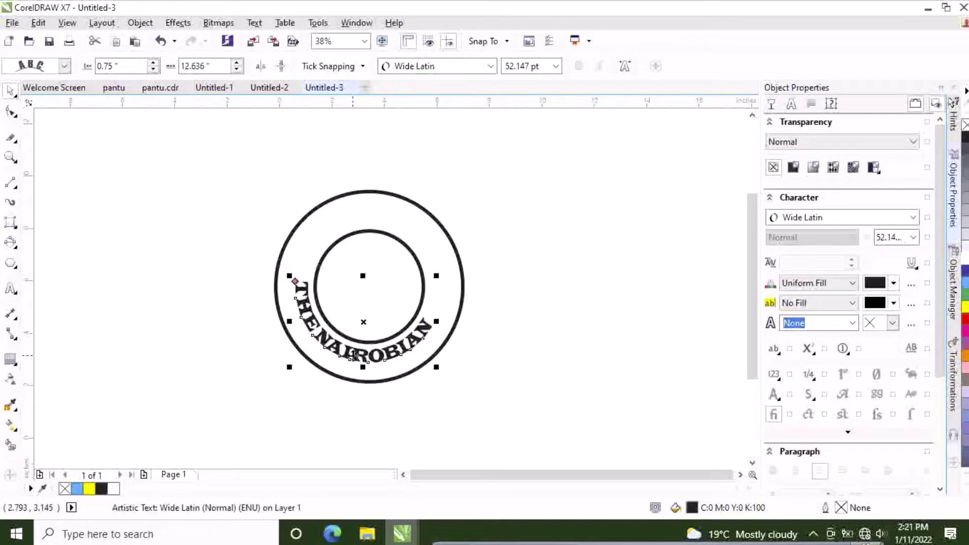
pyautogui.moveTo(355, 356); pyautogui.dragTo(359, 353)
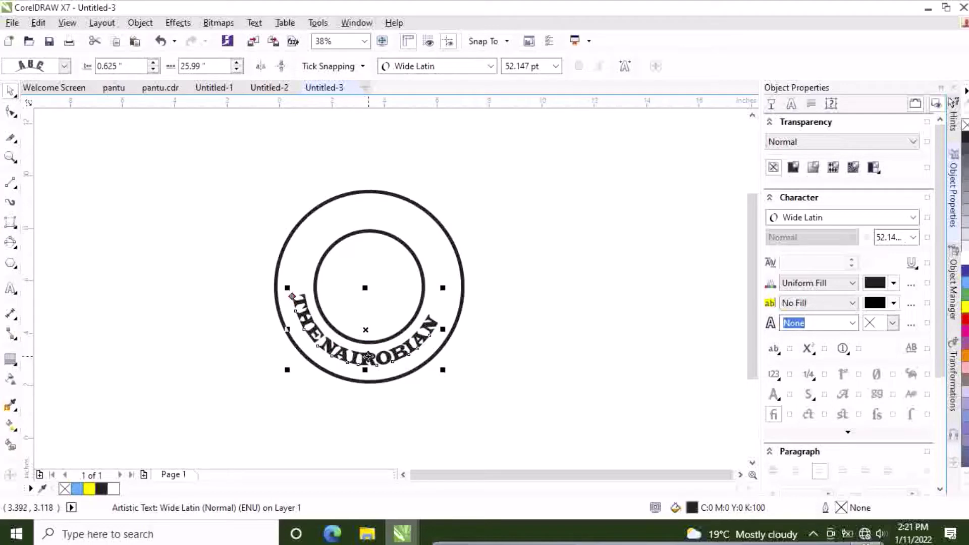
pyautogui.moveTo(366, 356); pyautogui.dragTo(375, 361)
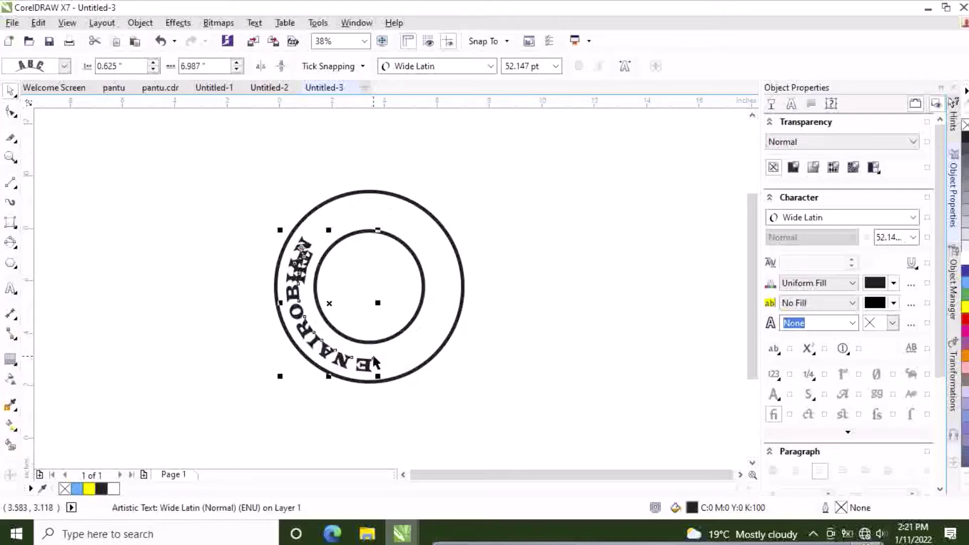
pyautogui.hotkey('ctrl', 'z')
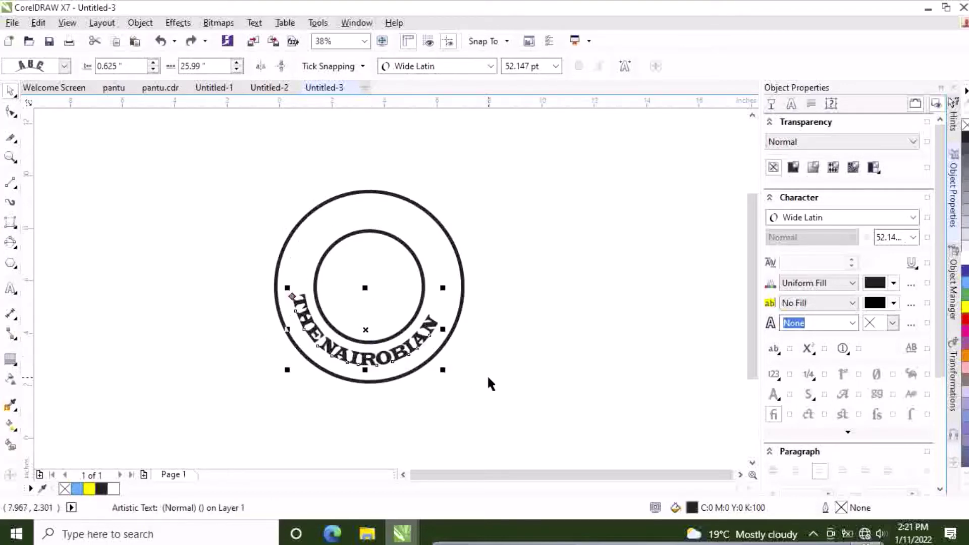
pyautogui.click(488, 377)
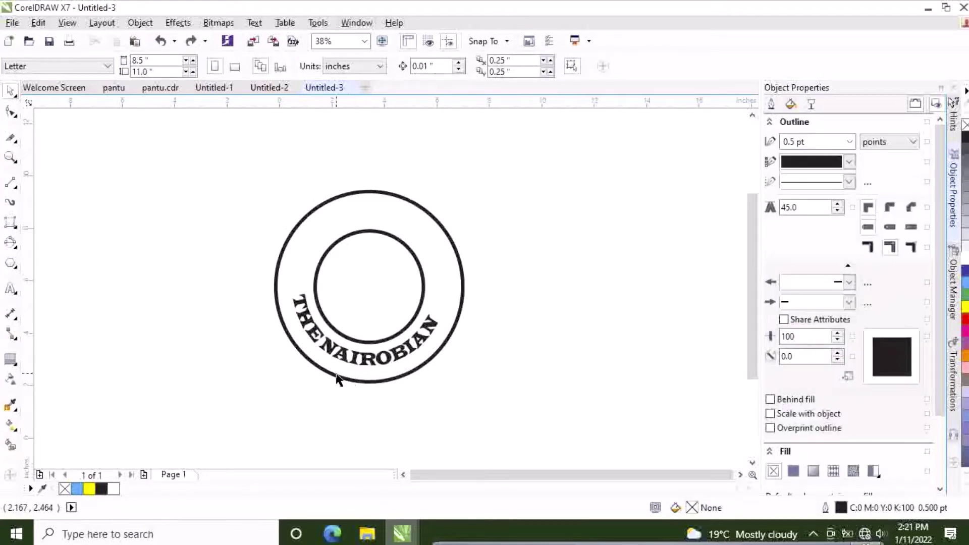
pyautogui.click(392, 357)
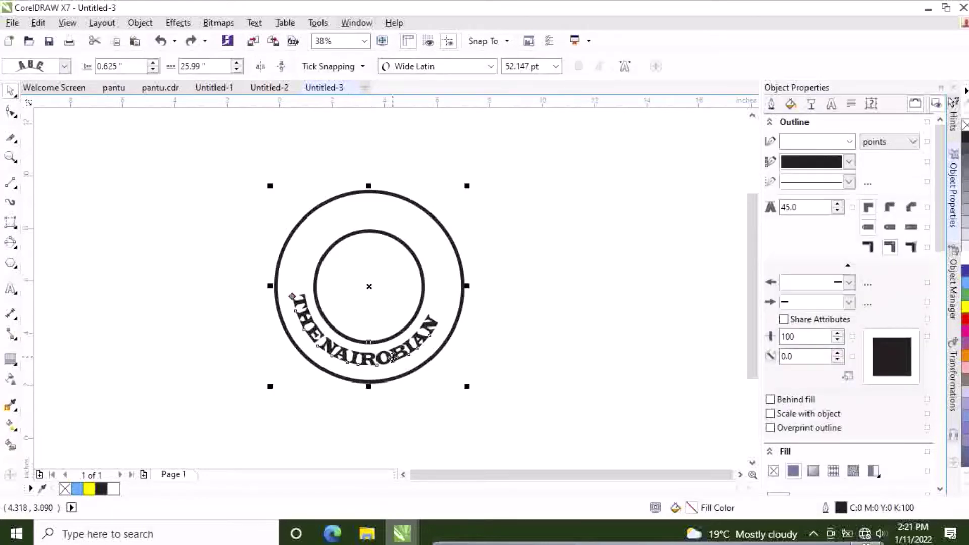
pyautogui.click(538, 363)
pyautogui.keyDown('ctrl'); pyautogui.click(399, 354); pyautogui.keyUp('ctrl')
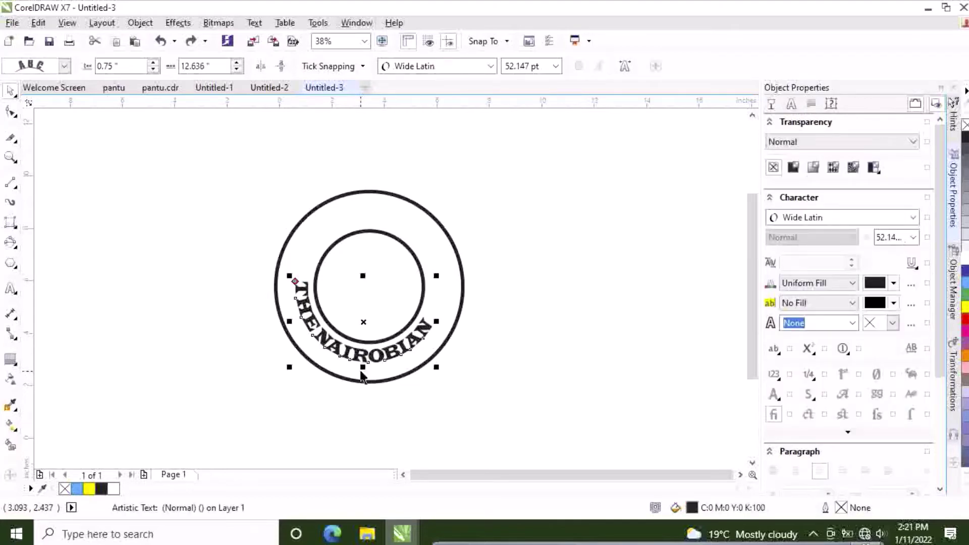
# Step: Try stretching the curved text downward to about 64 pt and scaling it to about 61 pt, undoing the enlargements
pyautogui.moveTo(363, 375); pyautogui.dragTo(360, 390)
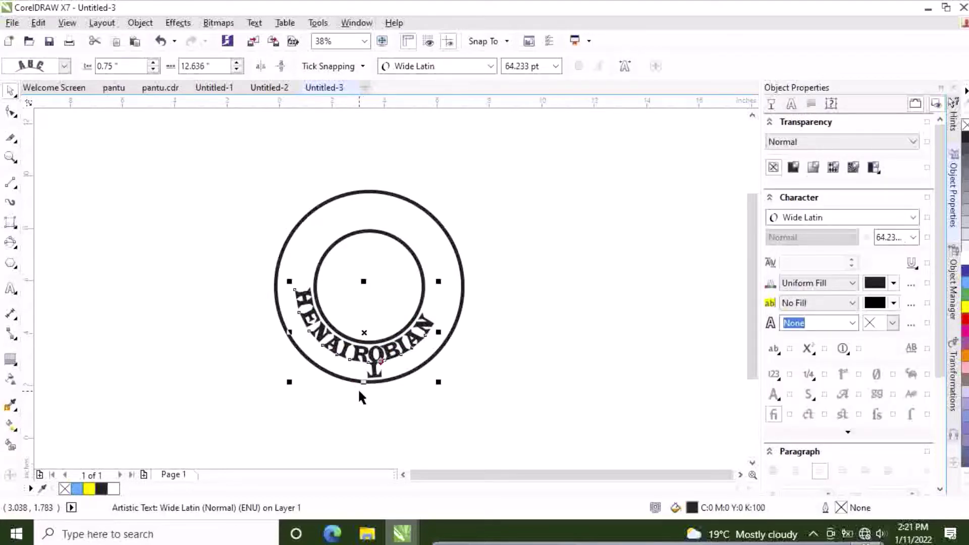
pyautogui.hotkey('ctrl', 'z')
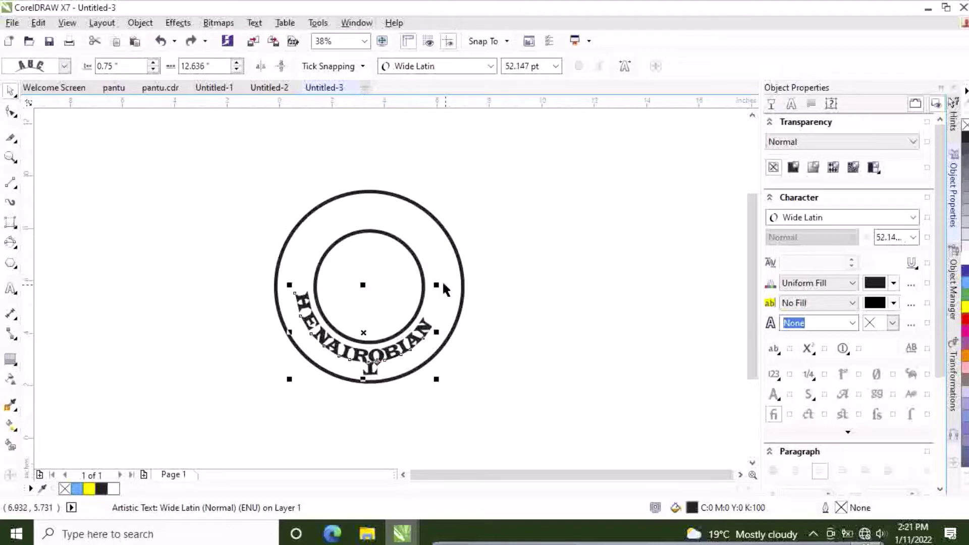
pyautogui.moveTo(439, 283); pyautogui.dragTo(464, 241)
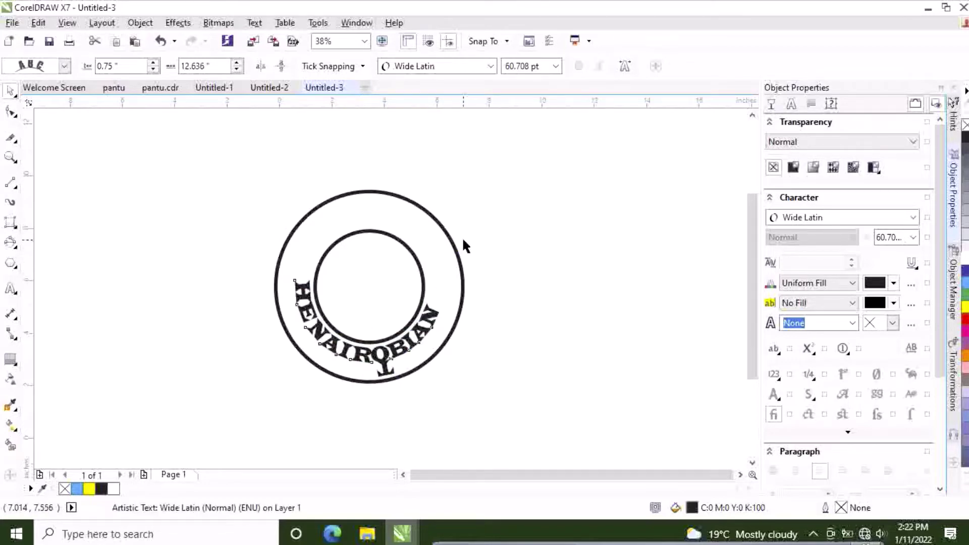
pyautogui.hotkey('ctrl', 'z')
pyautogui.hotkey('ctrl', 'z')
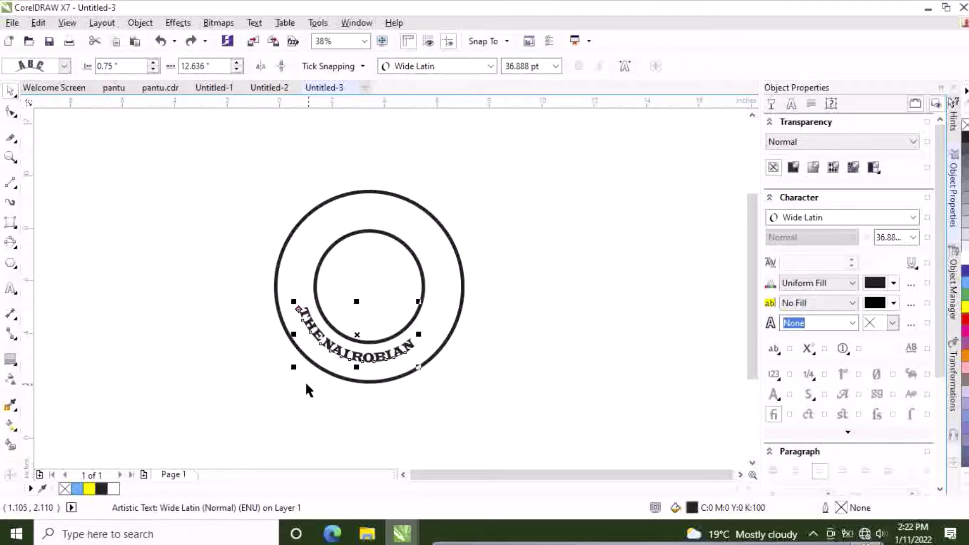
# Step: Stretch the curved THE NAIROBIAN text vertically to about 48.9 pt, undoing any further stretching or moving along the path
pyautogui.moveTo(357, 367); pyautogui.dragTo(355, 385)
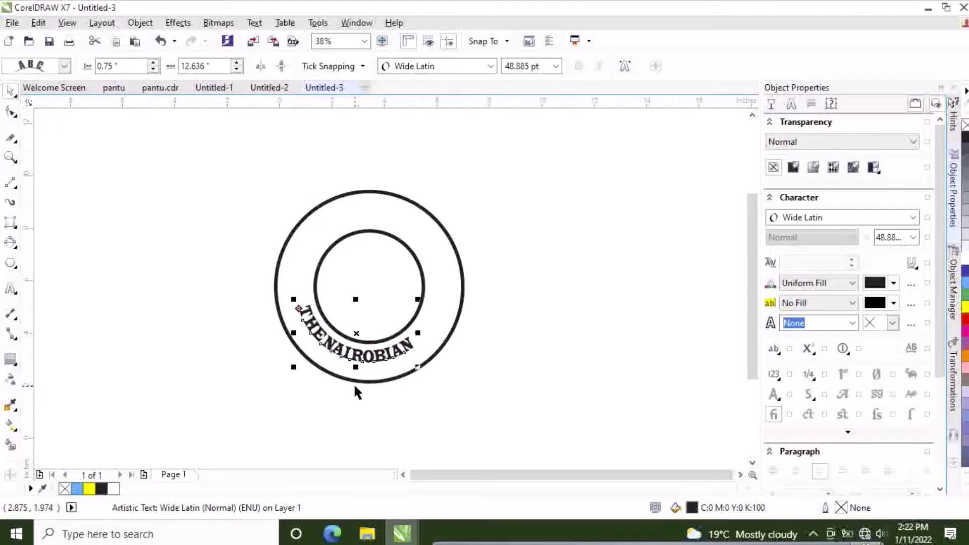
pyautogui.moveTo(354, 383); pyautogui.dragTo(347, 360)
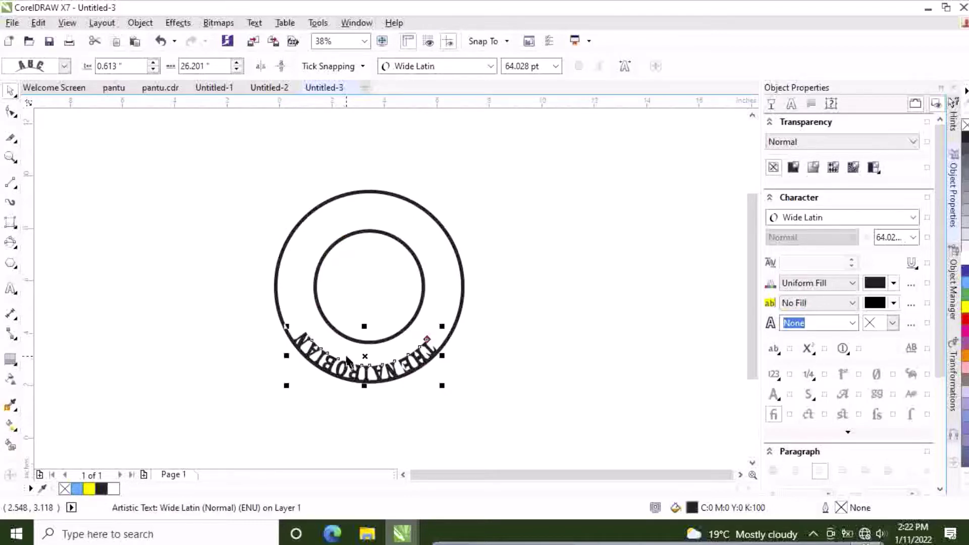
pyautogui.hotkey('ctrl', 'z')
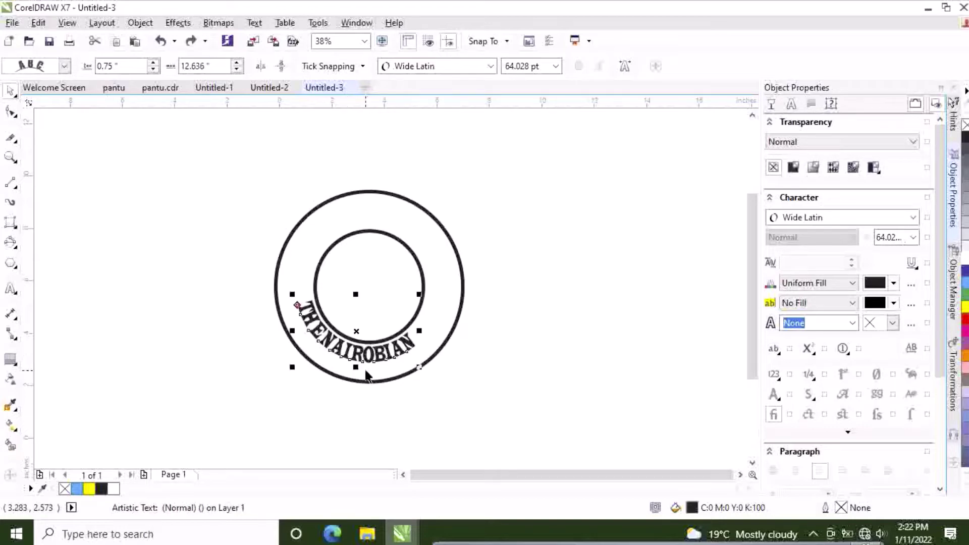
pyautogui.hotkey('ctrl', 'z')
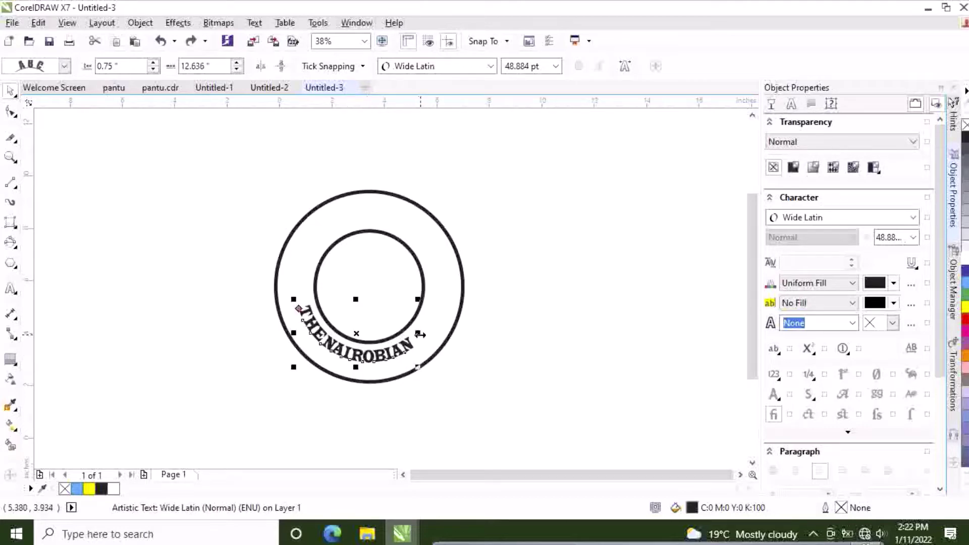
# Step: Try widening the curved text and stretching it vertically to about 64.2 pt, undoing both changes and deselecting it
pyautogui.moveTo(417, 332); pyautogui.dragTo(461, 301)
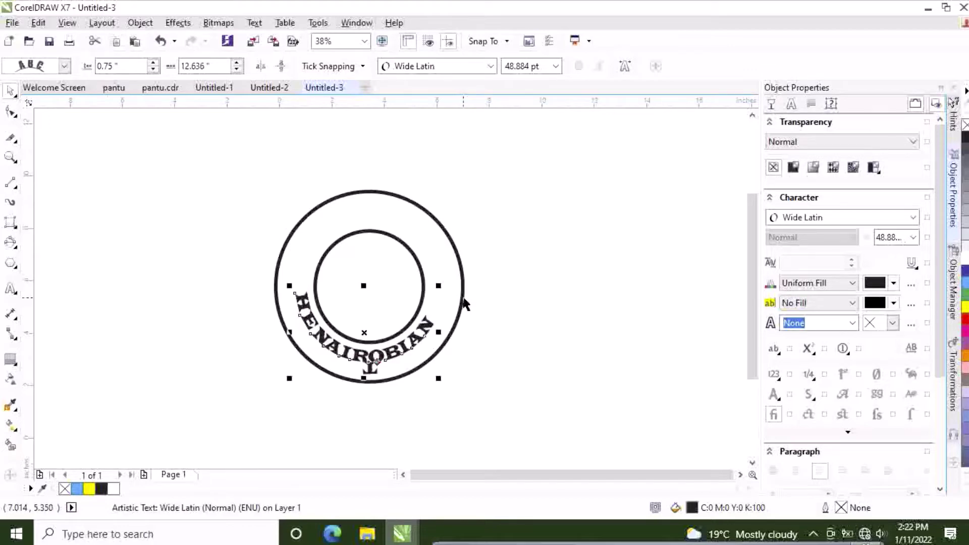
pyautogui.hotkey('ctrl', 'z')
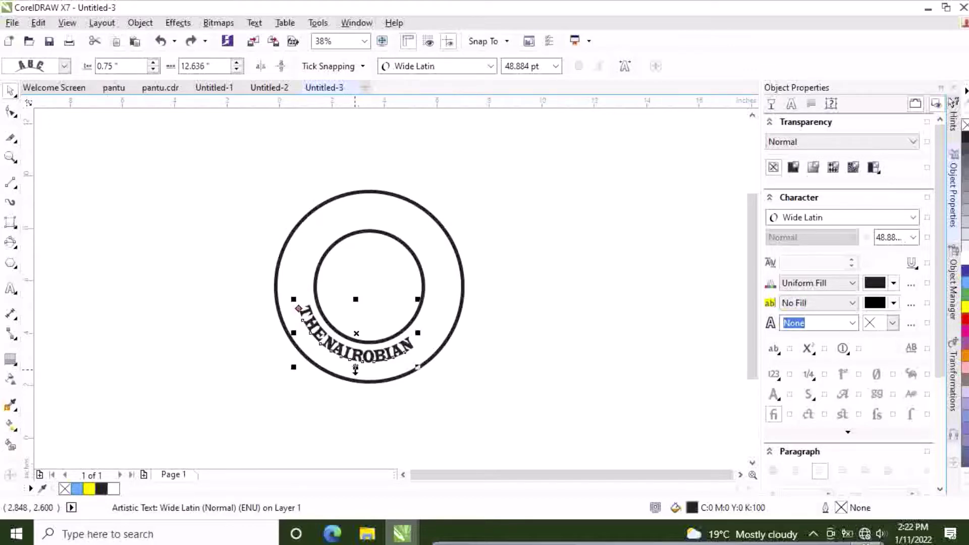
pyautogui.moveTo(356, 367); pyautogui.dragTo(353, 382)
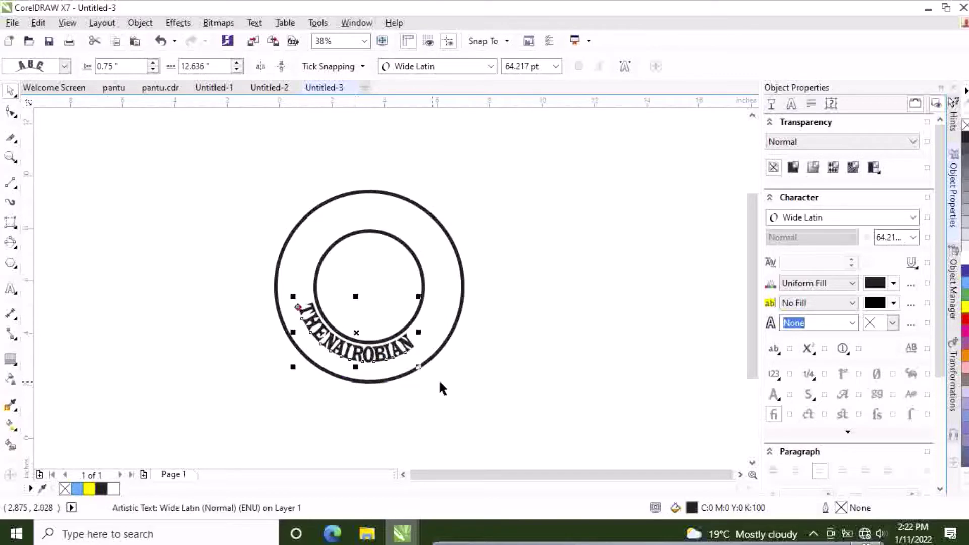
pyautogui.click(459, 378)
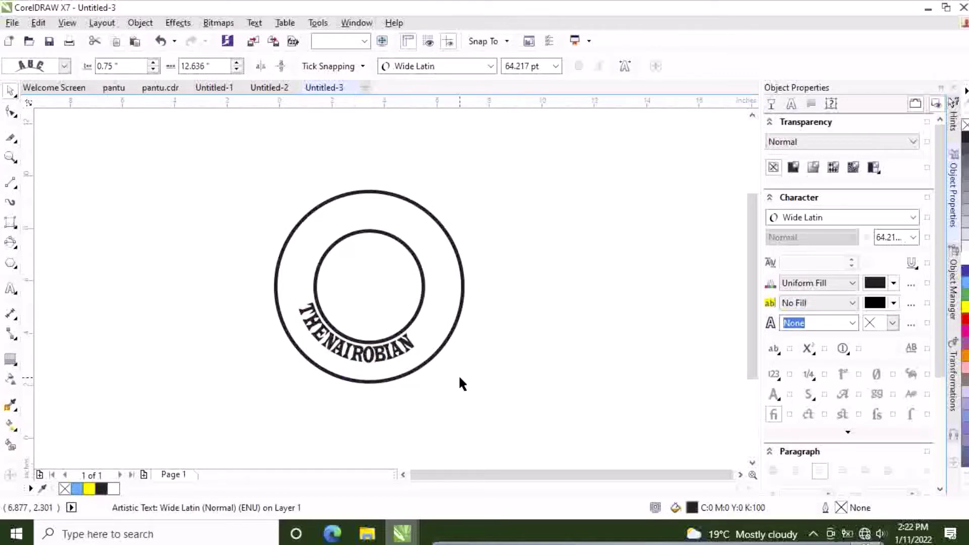
pyautogui.click(406, 353)
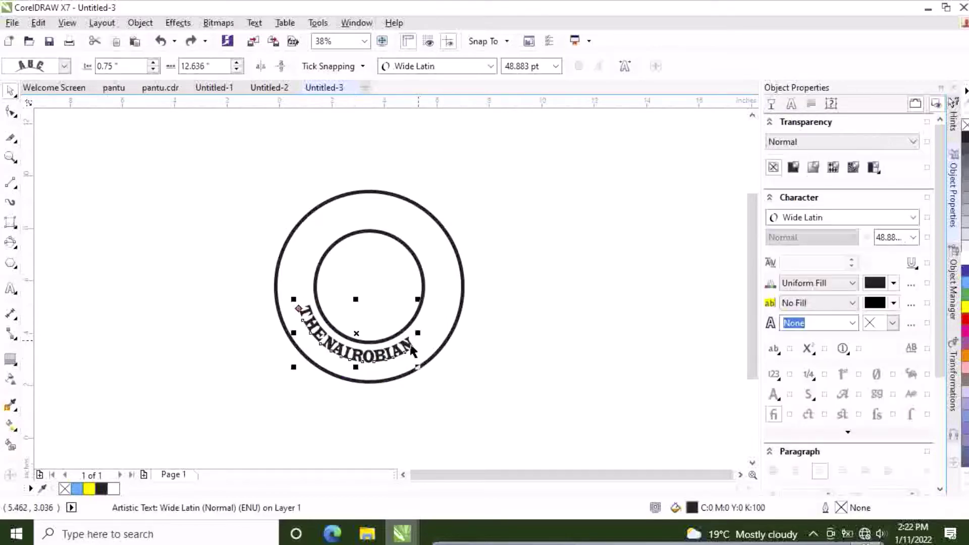
pyautogui.click(369, 403)
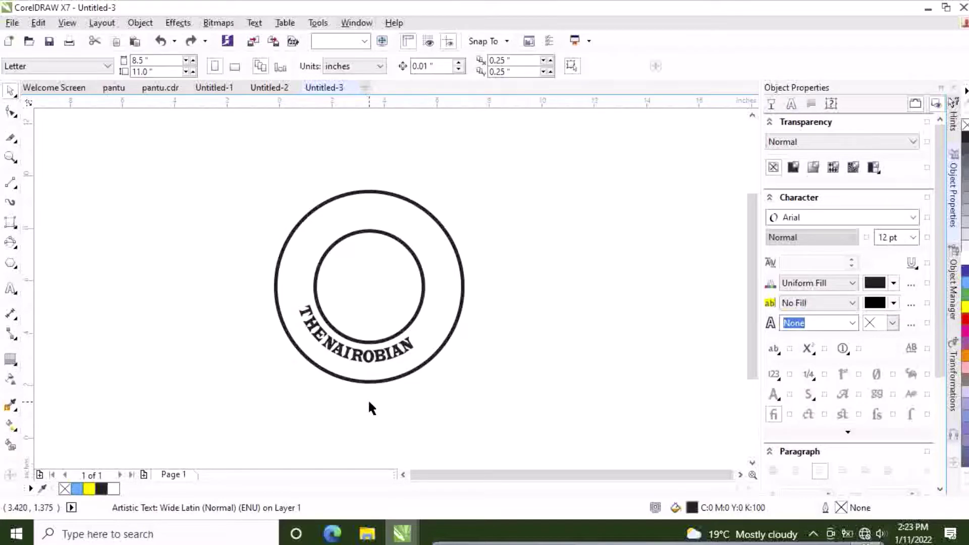
pyautogui.click(351, 364)
pyautogui.click(315, 403)
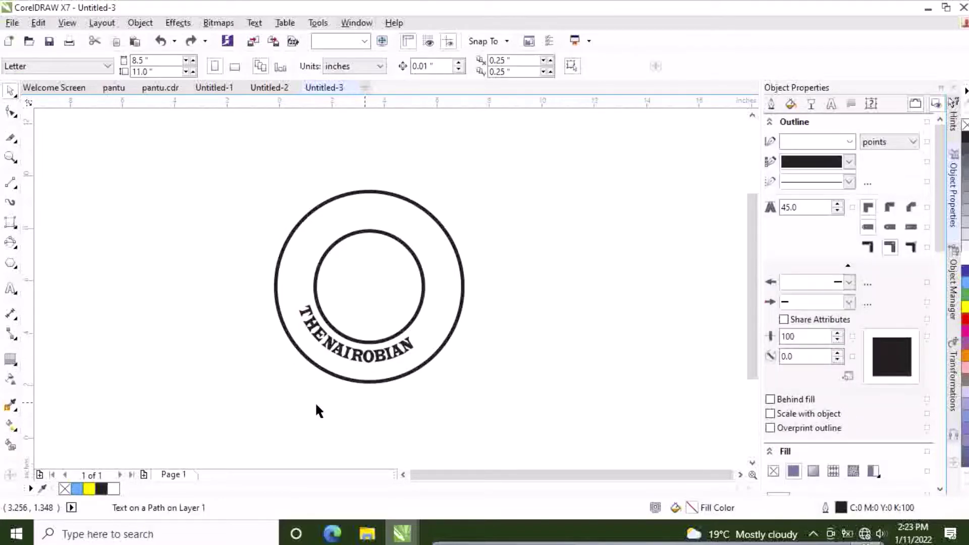
# Step: Add the artistic text NEWS BYTE in the blank area to the upper left of the ring
pyautogui.click(10, 291)
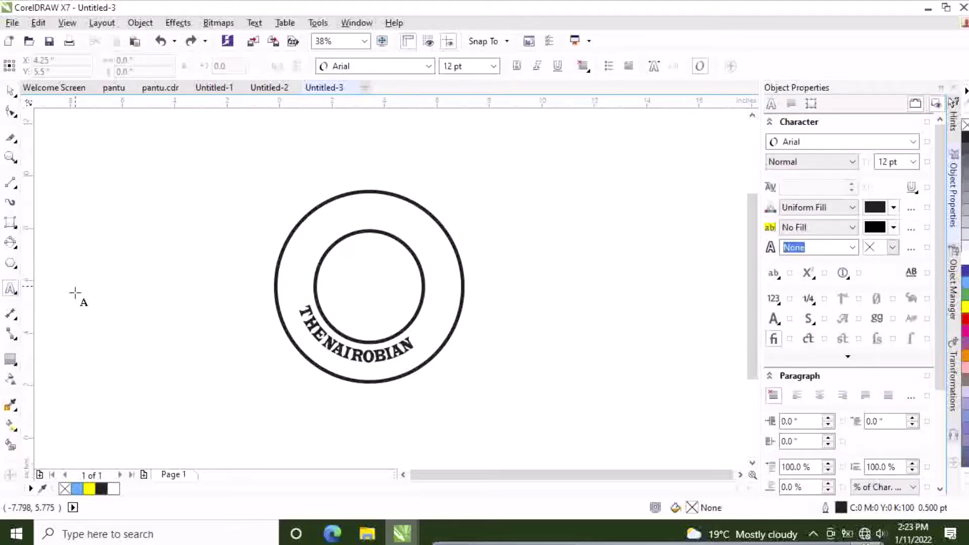
pyautogui.press('Tab')
pyautogui.press('Tab')
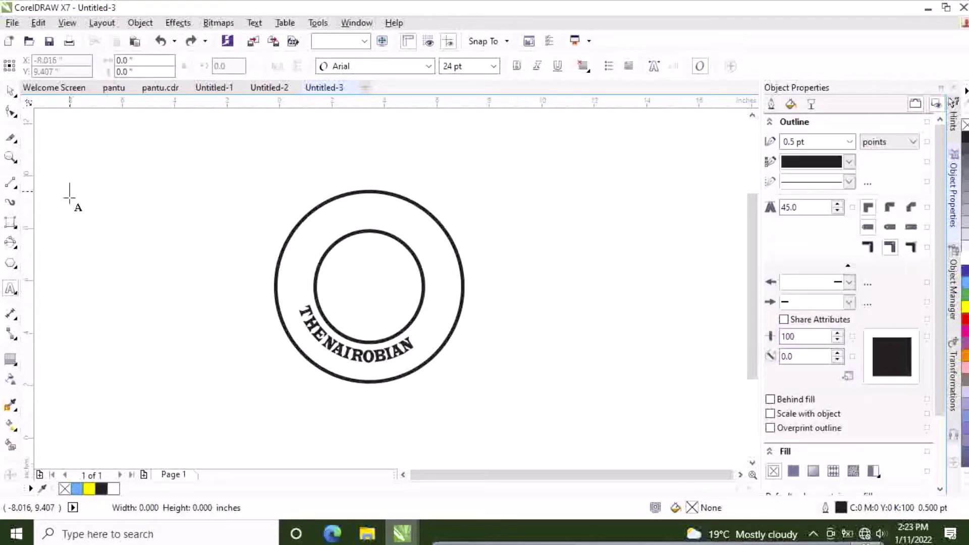
pyautogui.write('EWS BYTE')
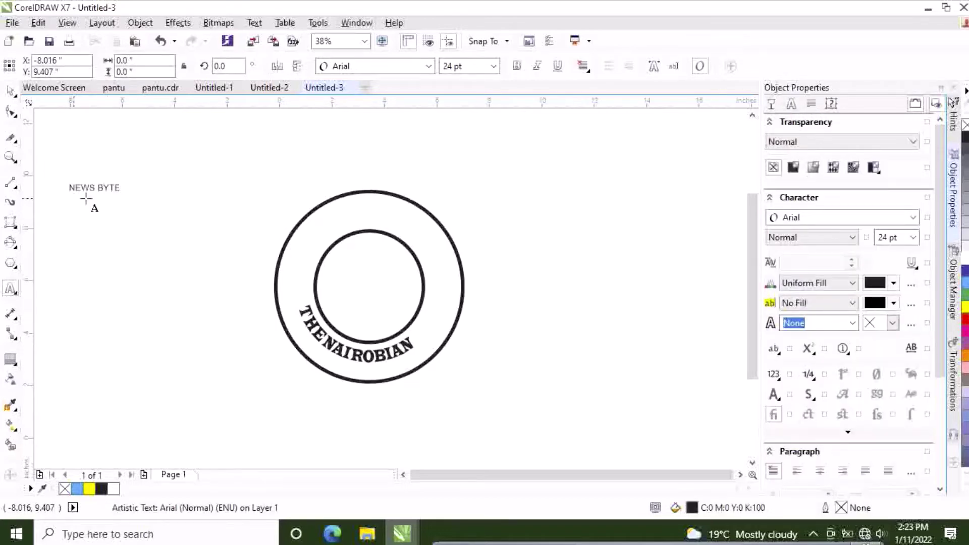
# Step: Change the font of the whole NEWS BYTE text to Wide Latin
pyautogui.click(120, 185)
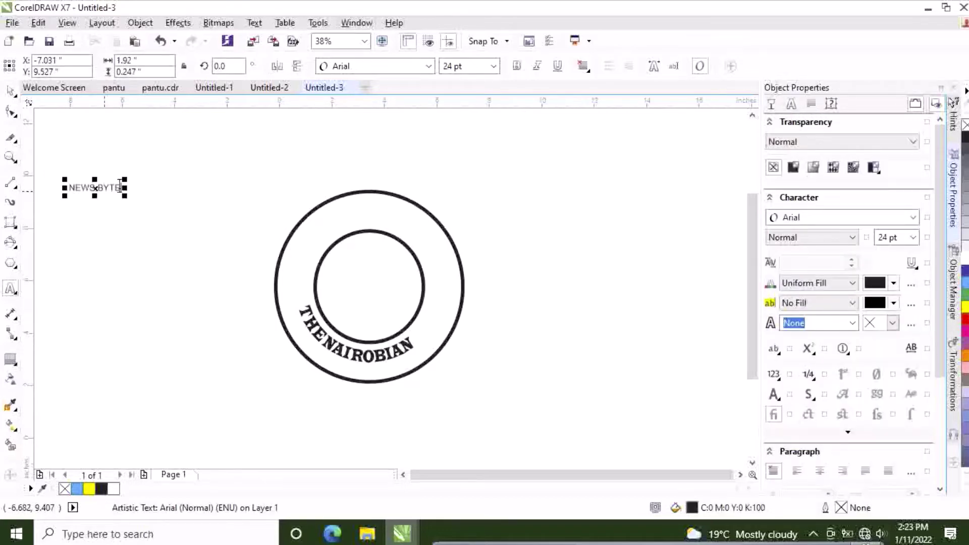
pyautogui.moveTo(120, 185); pyautogui.dragTo(72, 185)
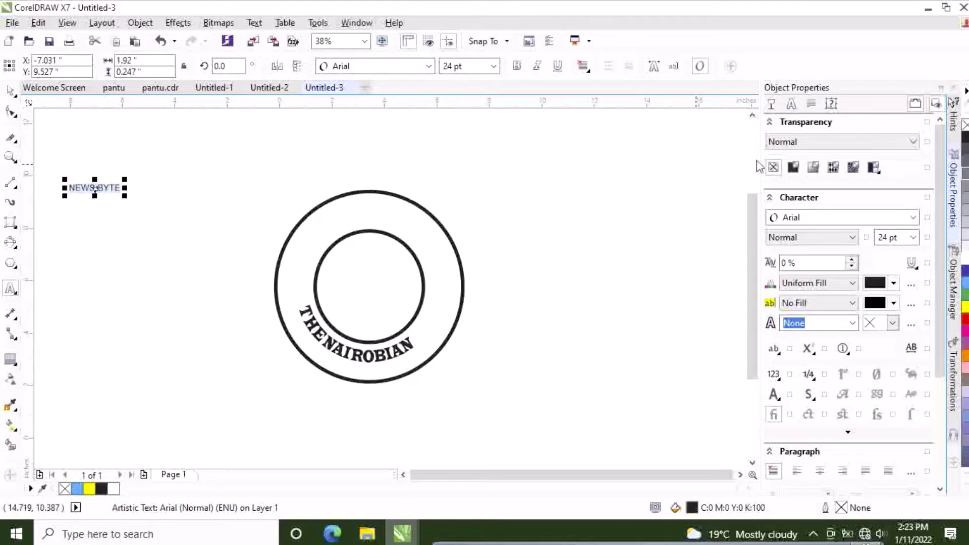
pyautogui.click(914, 217)
pyautogui.click(858, 252)
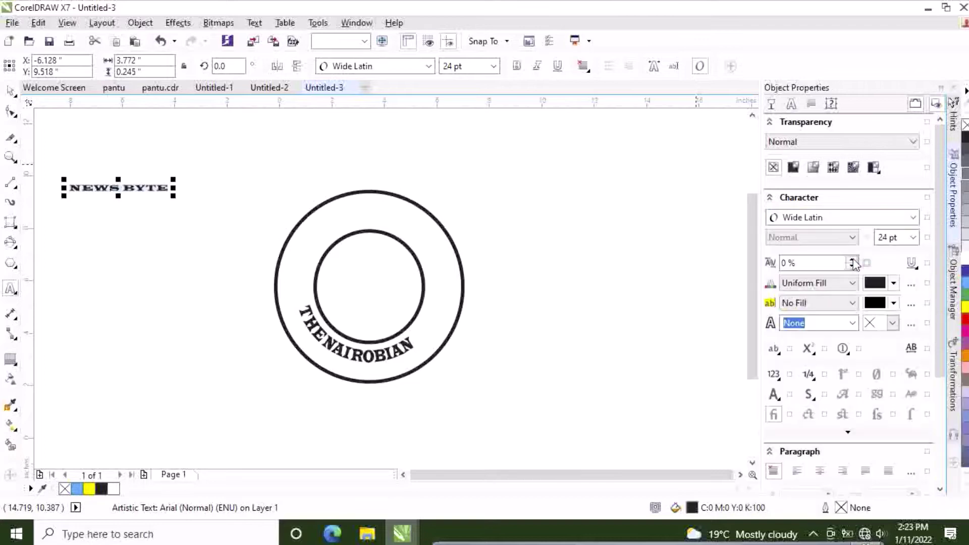
# Step: Fit the NEWS BYTE text to the path of the outer circle, curving it along the inside of the upper arc
pyautogui.click(253, 23)
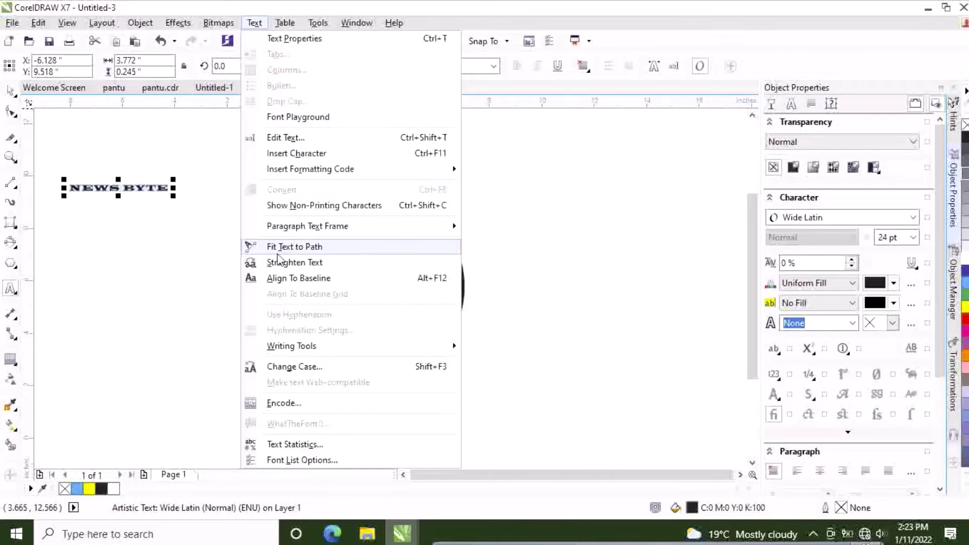
pyautogui.click(277, 253)
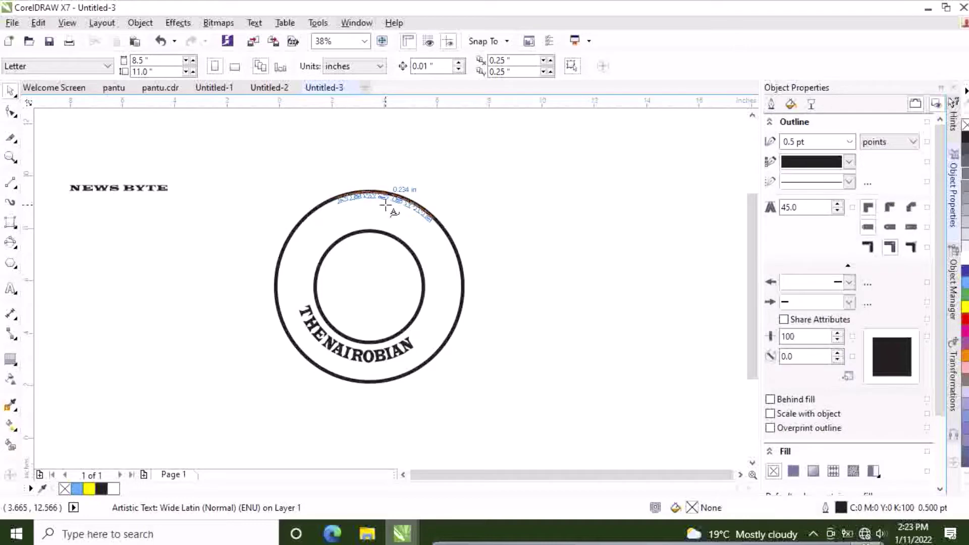
pyautogui.click(385, 208)
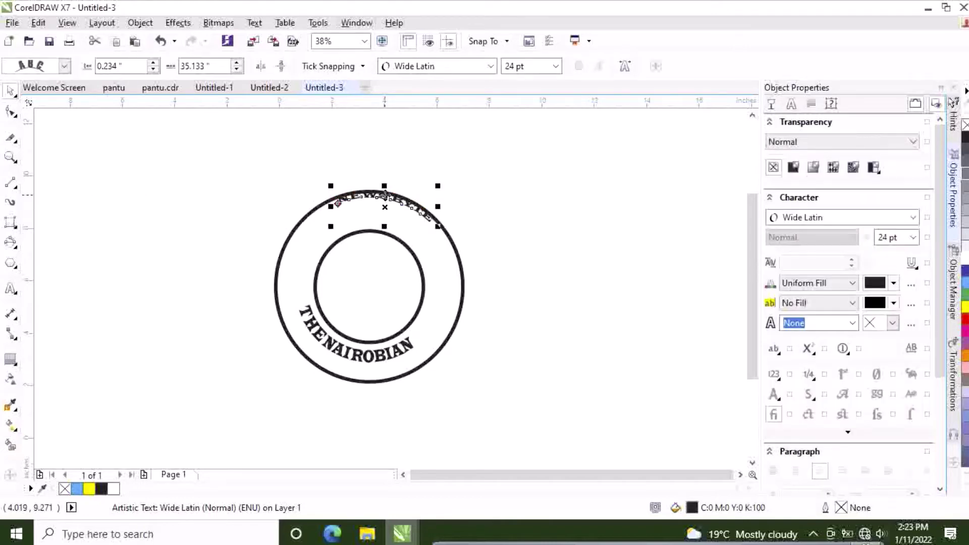
# Step: Stretch the curved NEWS BYTE text vertically to about 63.9 pt and place it between the two circles at a 0.5 inch path offset
pyautogui.moveTo(386, 208); pyautogui.dragTo(382, 168)
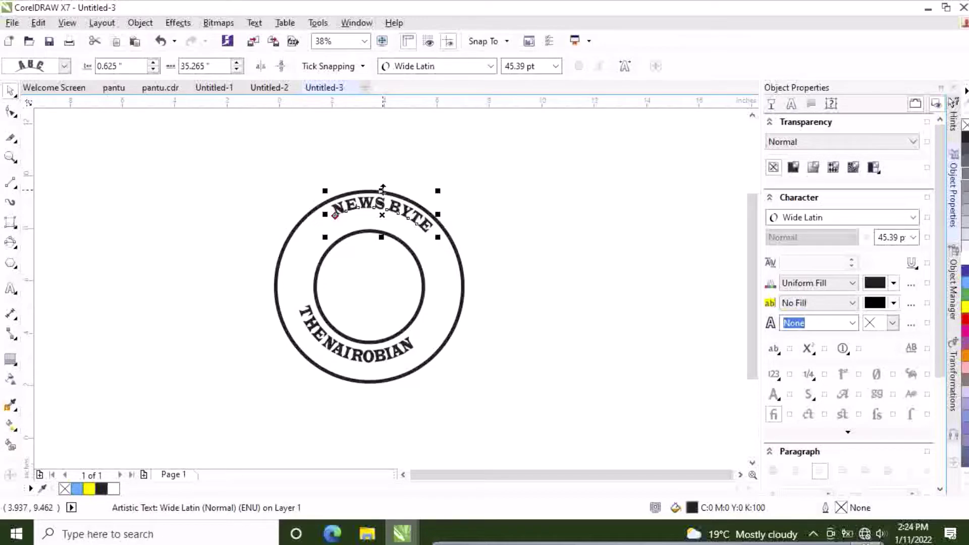
pyautogui.moveTo(381, 191); pyautogui.dragTo(395, 227)
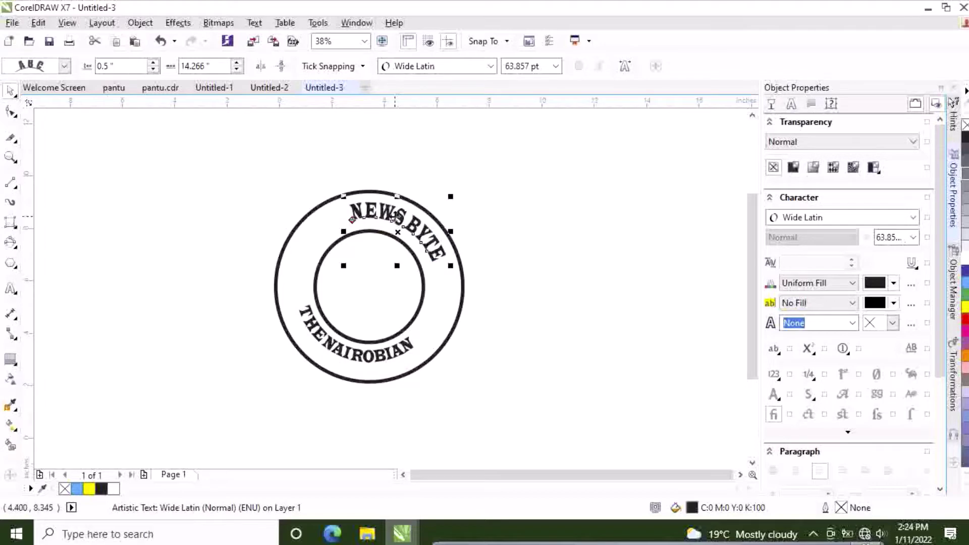
pyautogui.click(499, 236)
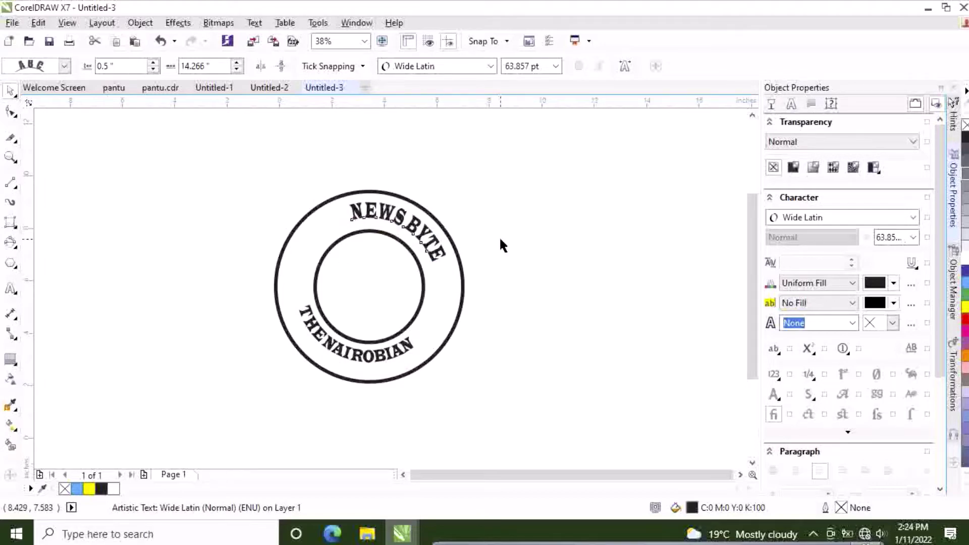
# Step: Rotate the whole ring with both texts counterclockwise so NEWS BYTE sits at the ring's upper left, undoing any rotation back
pyautogui.moveTo(251, 153); pyautogui.dragTo(480, 390)
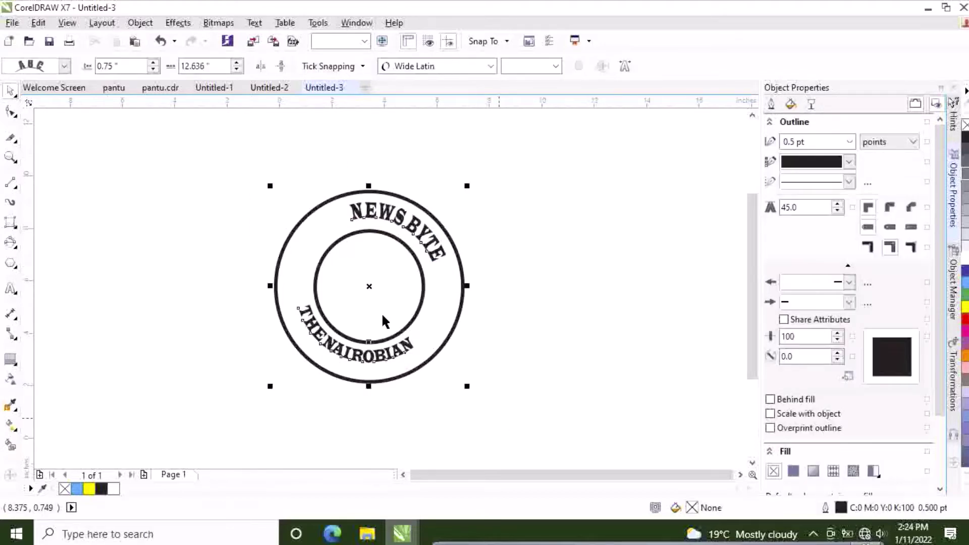
pyautogui.click(366, 286)
pyautogui.moveTo(268, 186); pyautogui.dragTo(255, 287)
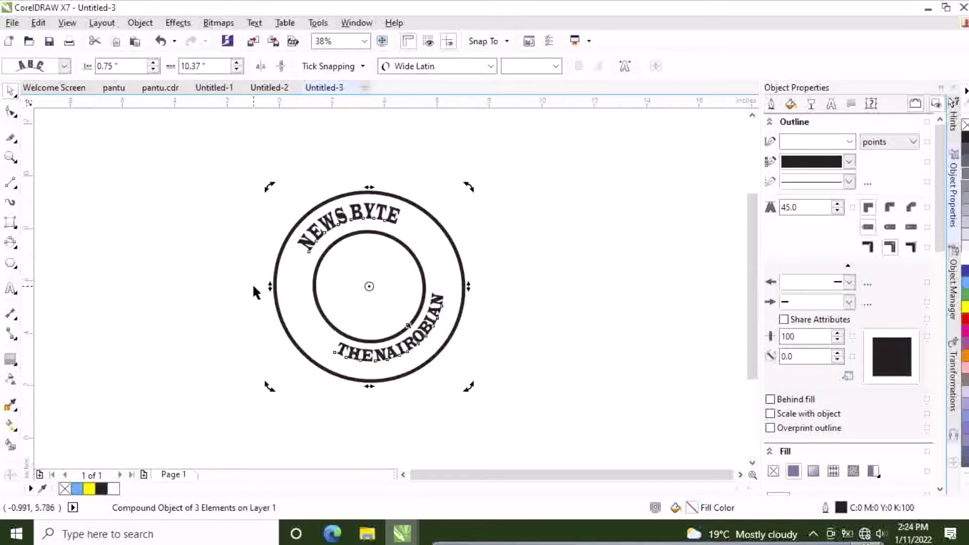
pyautogui.moveTo(268, 186); pyautogui.dragTo(309, 177)
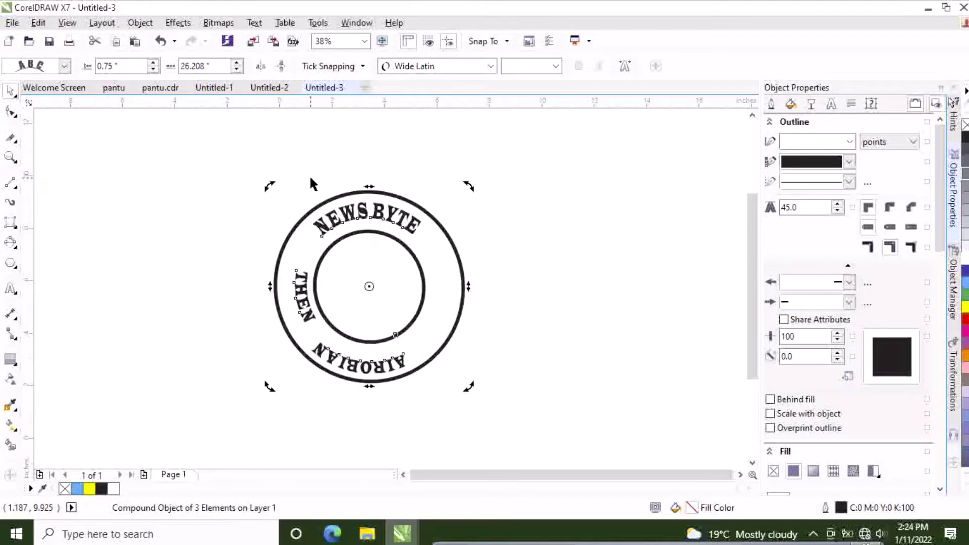
pyautogui.hotkey('ctrl', 'z')
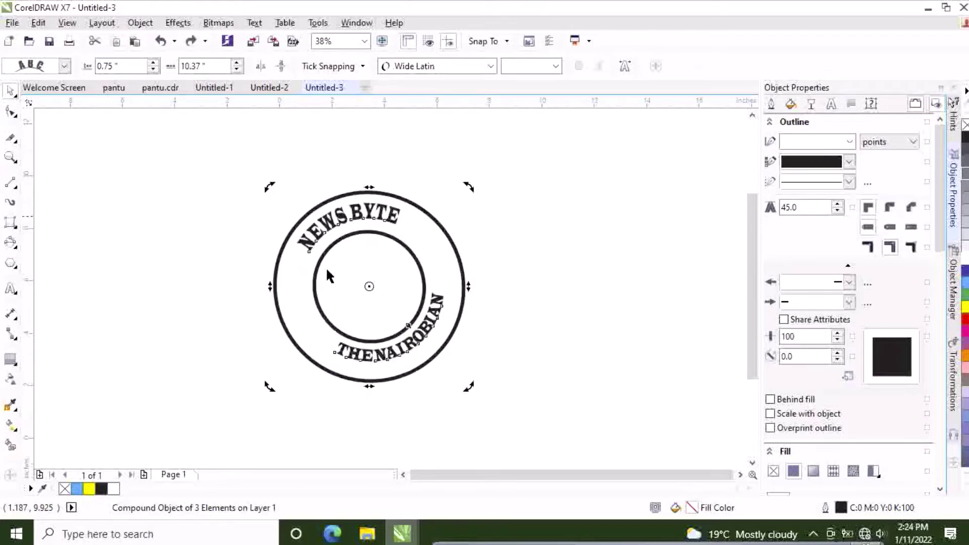
# Step: Rotate the whole ring slightly clockwise to center NEWS BYTE at the ring's top, undo any further rotation and deselect it
pyautogui.click(286, 173)
pyautogui.moveTo(256, 177); pyautogui.dragTo(497, 399)
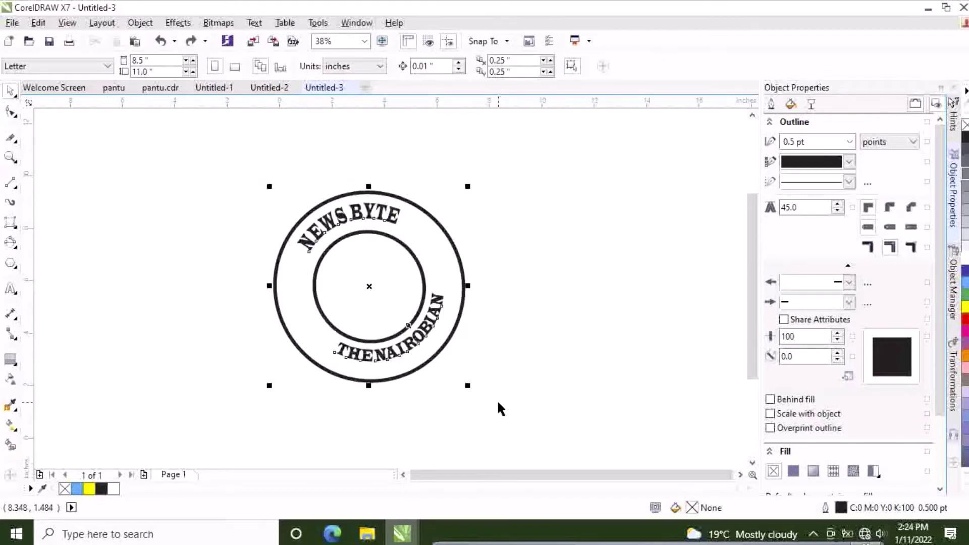
pyautogui.click(368, 288)
pyautogui.hotkey('ctrl', 'k')
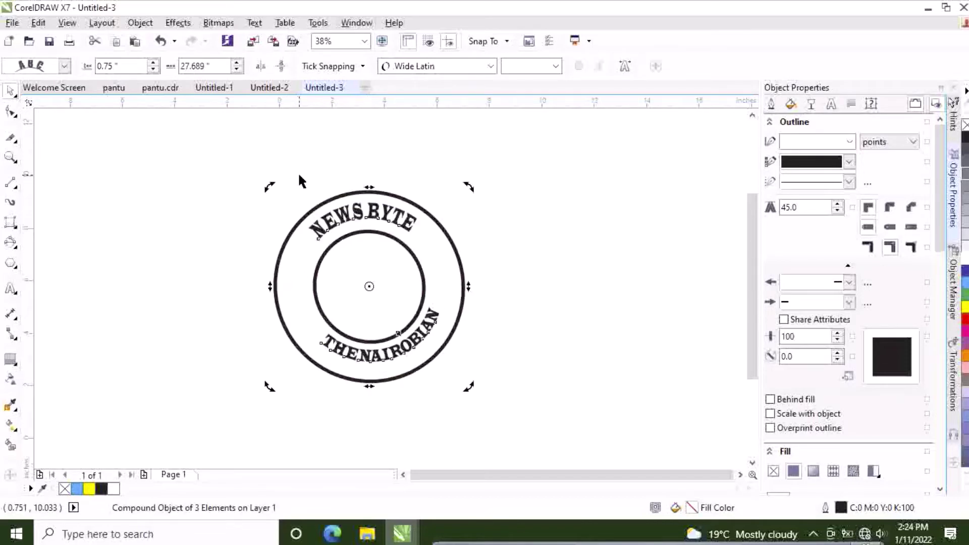
pyautogui.hotkey('ctrl', 'k')
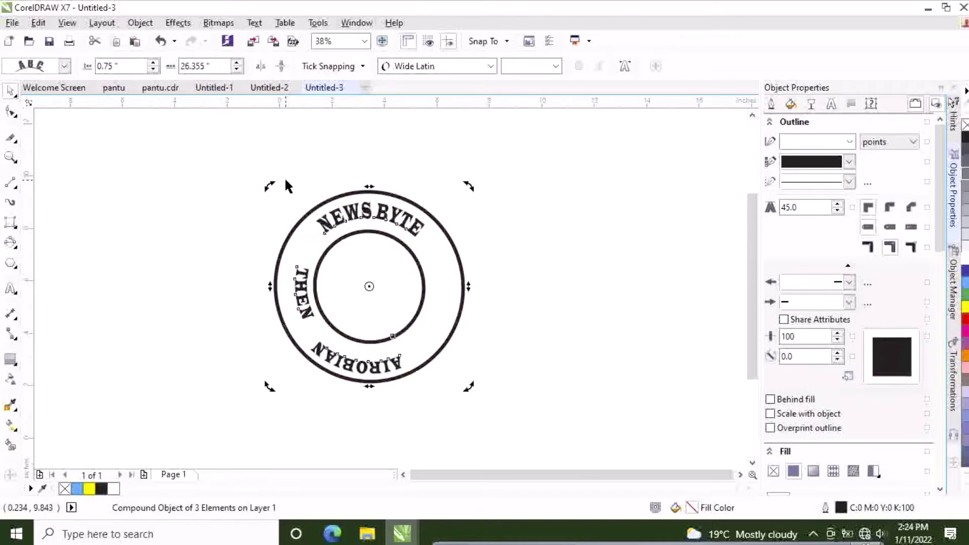
pyautogui.hotkey('ctrl', 'z')
pyautogui.click(536, 292)
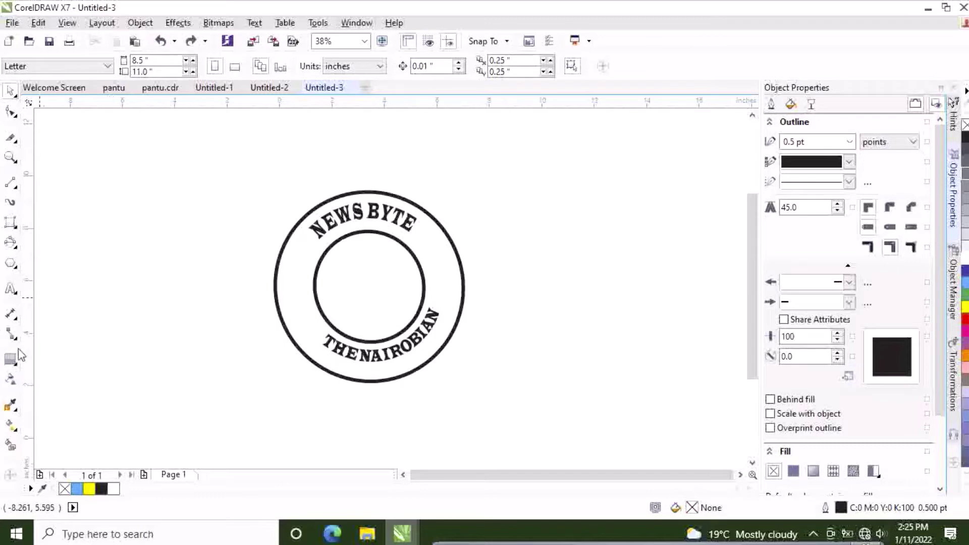
# Step: In the Untitled-2 document, delete the two blue-grey circles covering the yellow and blue figure
pyautogui.click(261, 92)
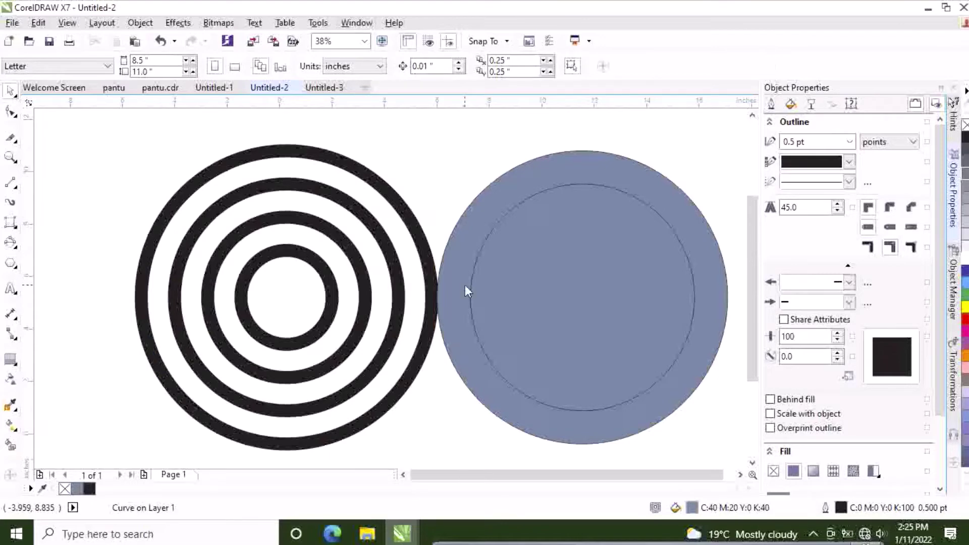
pyautogui.moveTo(465, 286); pyautogui.dragTo(212, 325)
pyautogui.press('Delete')
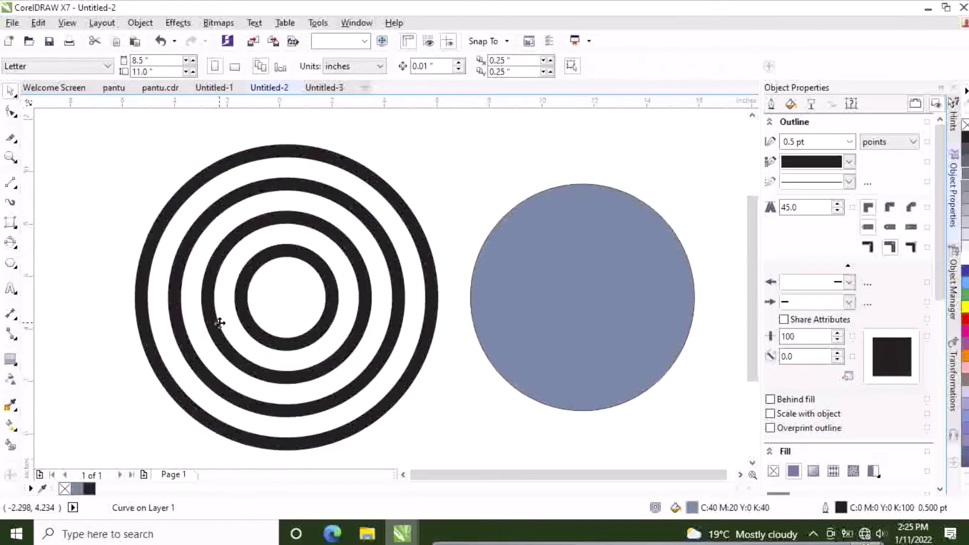
pyautogui.click(517, 318)
pyautogui.press('Delete')
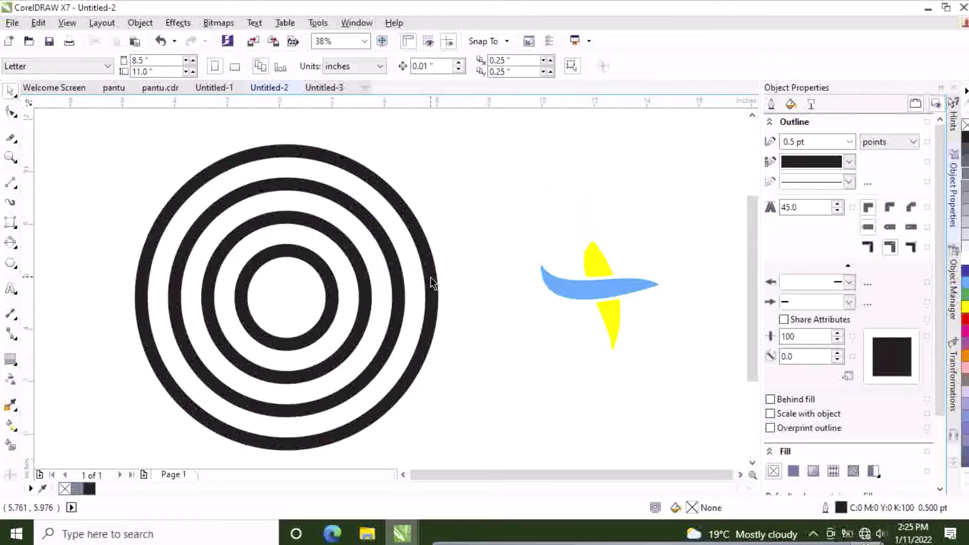
pyautogui.moveTo(504, 205); pyautogui.dragTo(672, 345)
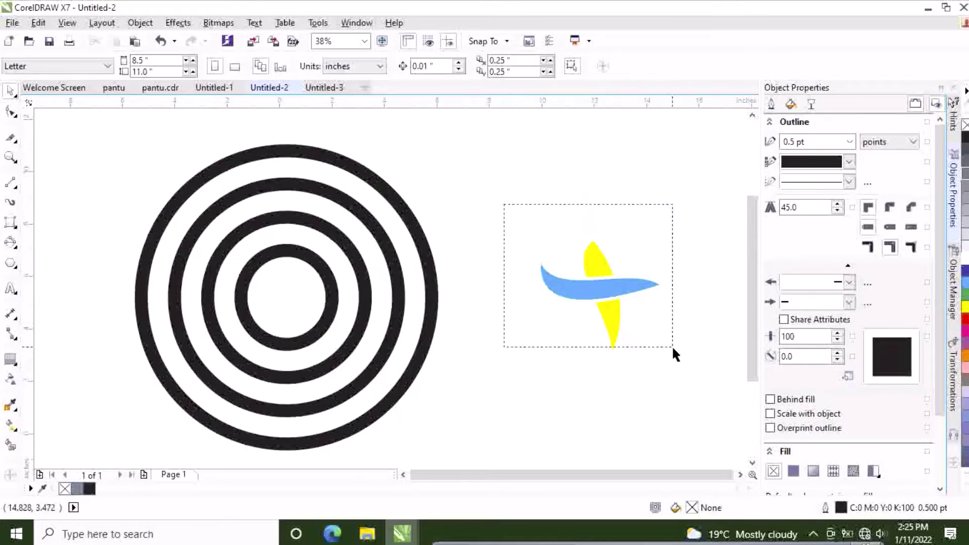
pyautogui.rightClick(595, 290)
pyautogui.click(625, 322)
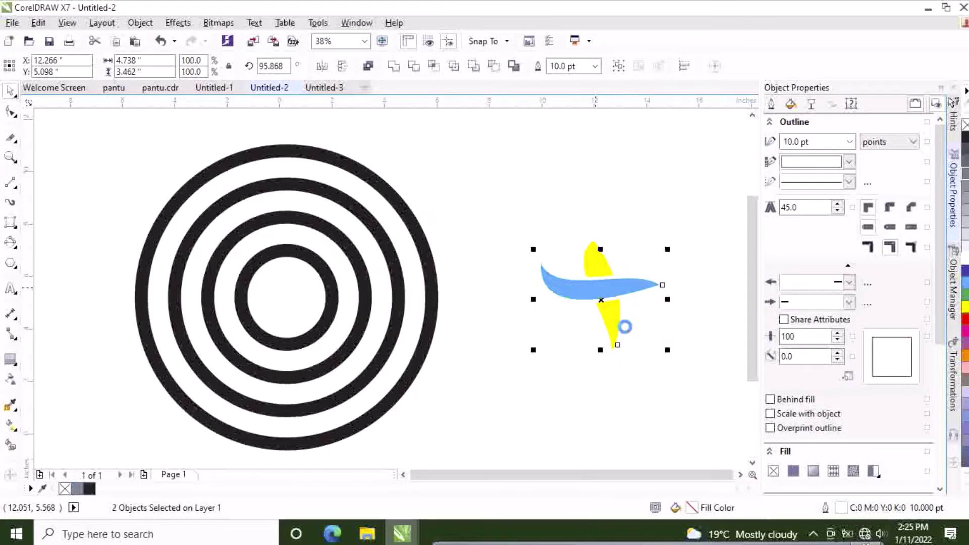
pyautogui.click(326, 88)
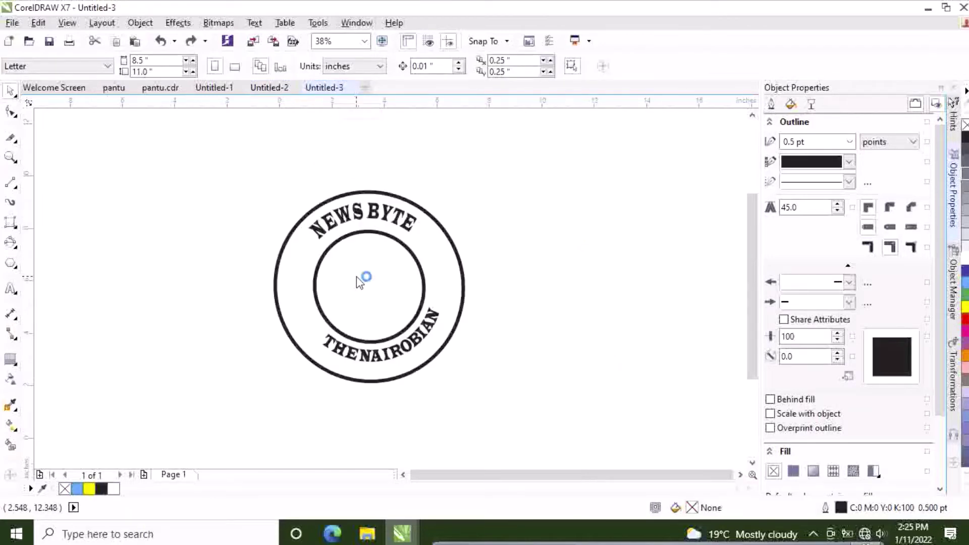
pyautogui.hotkey('ctrl', 'v')
pyautogui.hotkey('ctrl', 'z')
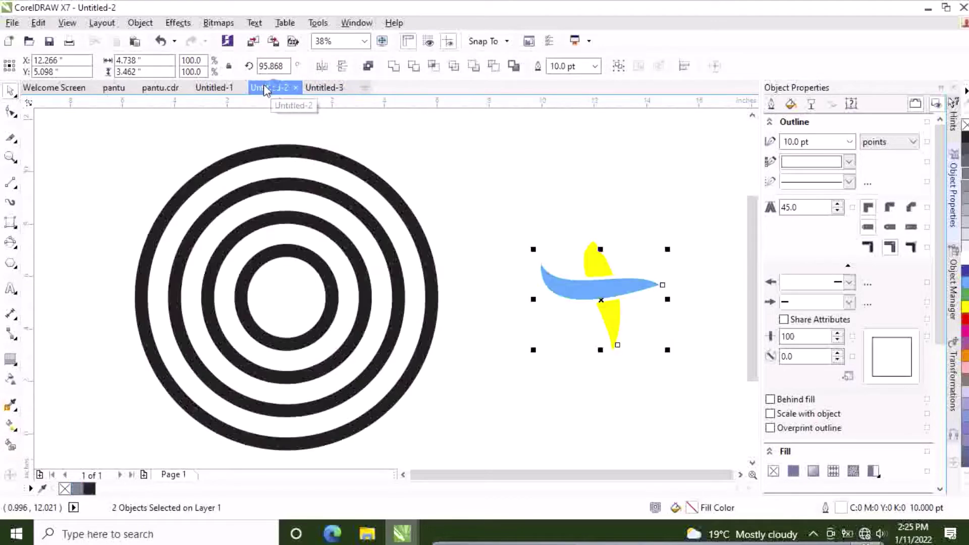
# Step: Select all pieces of the yellow and blue figure in Untitled-2, move them down and to the left, and copy them
pyautogui.moveTo(524, 185); pyautogui.dragTo(669, 369)
pyautogui.moveTo(608, 298); pyautogui.dragTo(559, 343)
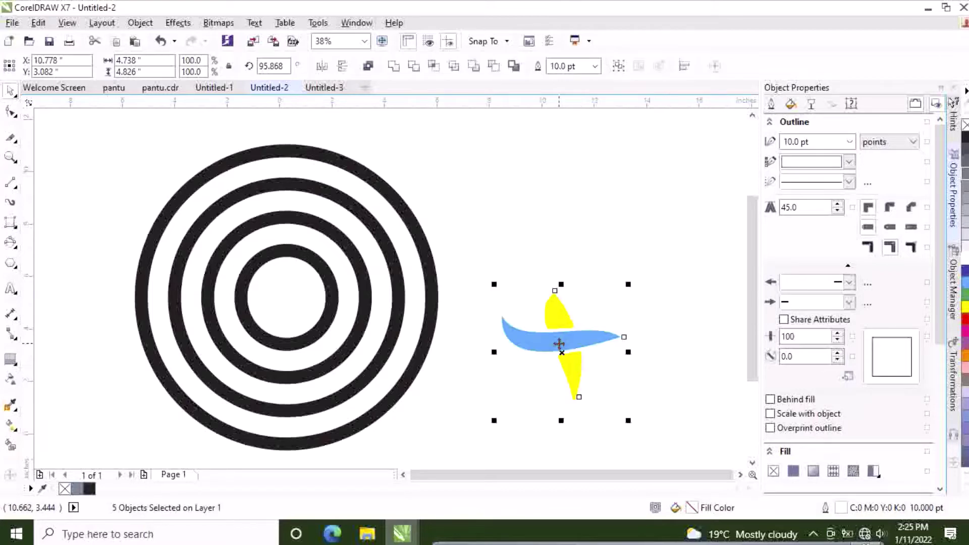
pyautogui.rightClick(559, 344)
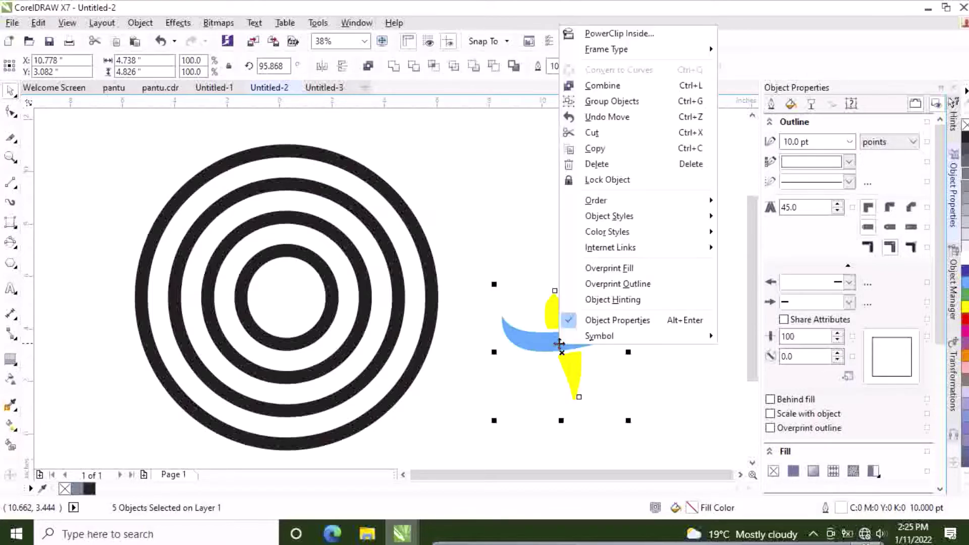
pyautogui.click(605, 152)
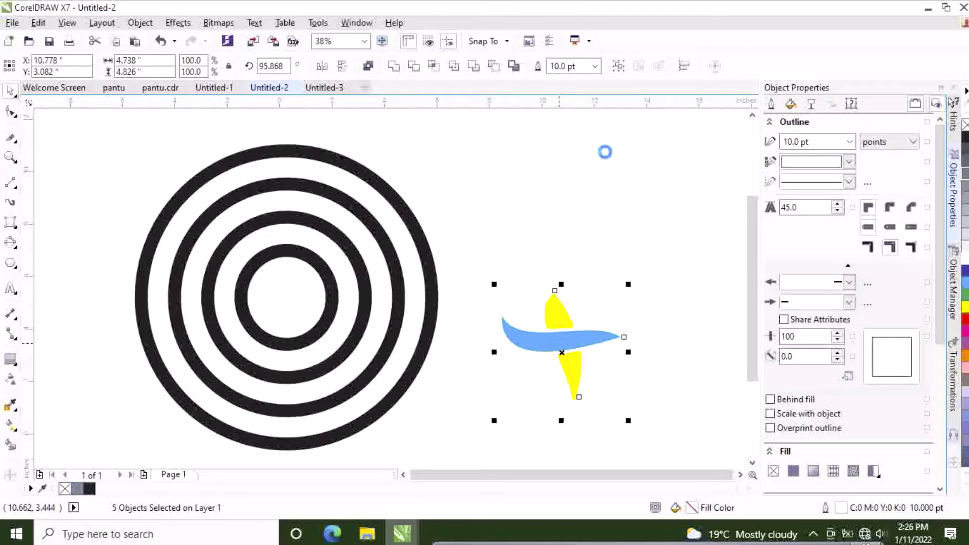
# Step: Paste the copied yellow and blue figure into Untitled-3 and place it in the blank area to the right of the ring
pyautogui.click(321, 91)
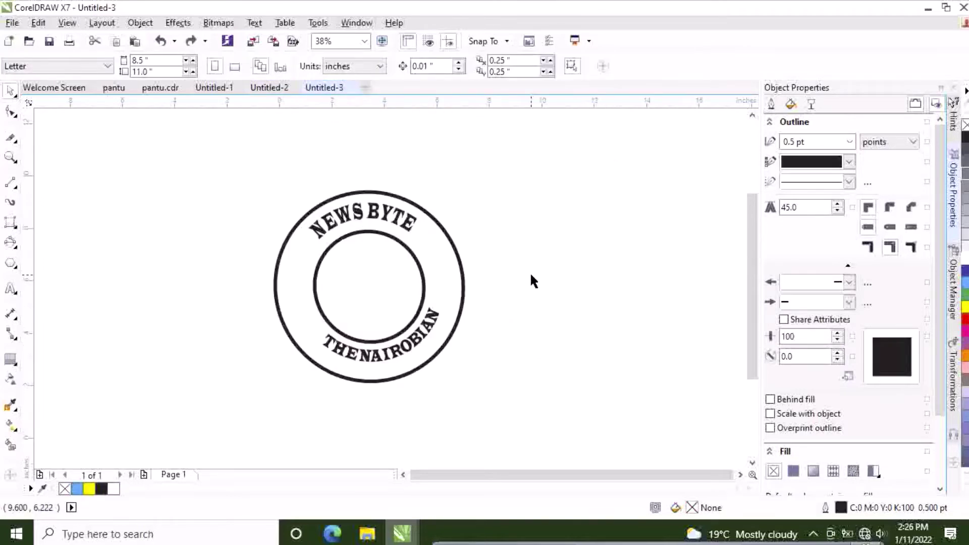
pyautogui.hotkey('ctrl', 'v')
pyautogui.moveTo(571, 348); pyautogui.dragTo(582, 292)
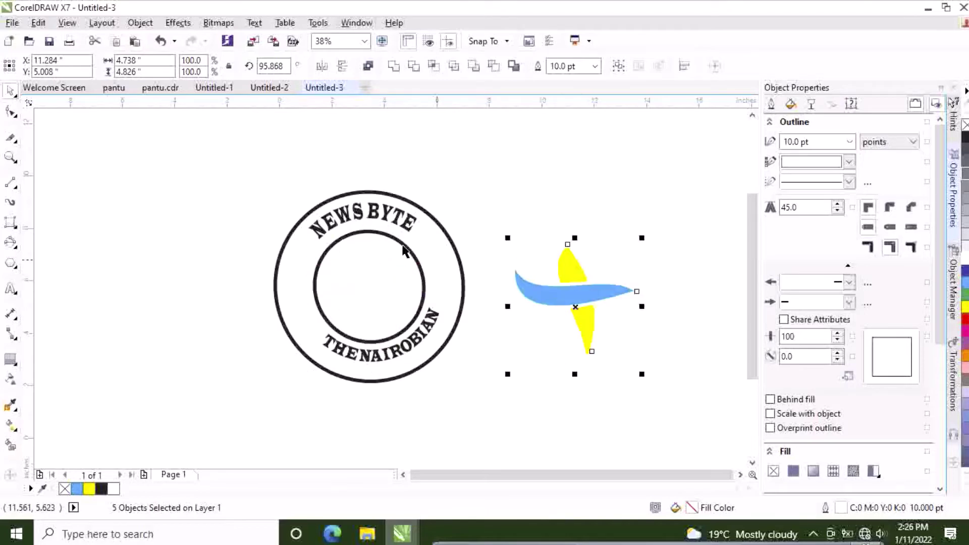
# Step: Move the whole ring with its curved texts slightly to the left, undoing any enlargement, and deselect it
pyautogui.moveTo(251, 156); pyautogui.dragTo(483, 398)
pyautogui.hotkey('ctrl', 'l')
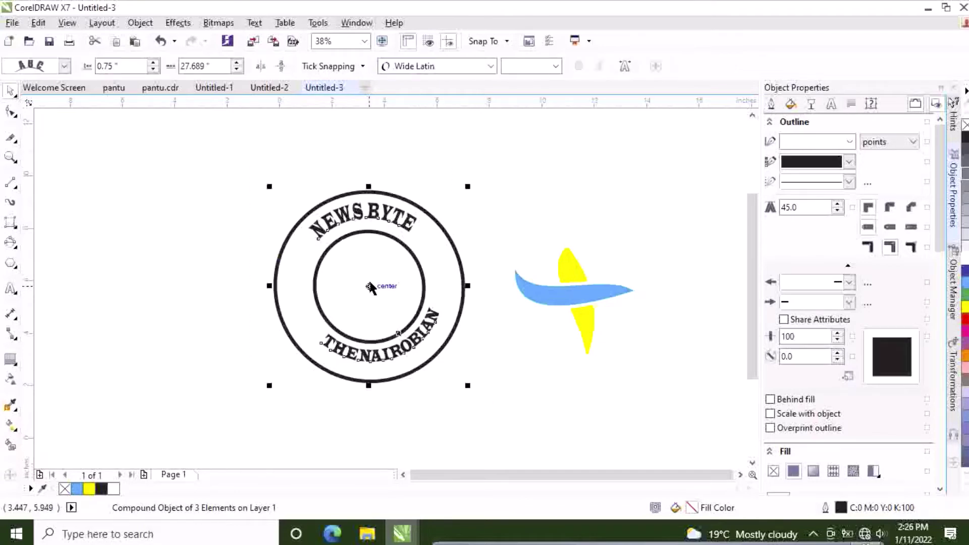
pyautogui.moveTo(370, 287); pyautogui.dragTo(330, 292)
pyautogui.moveTo(229, 191); pyautogui.dragTo(184, 153)
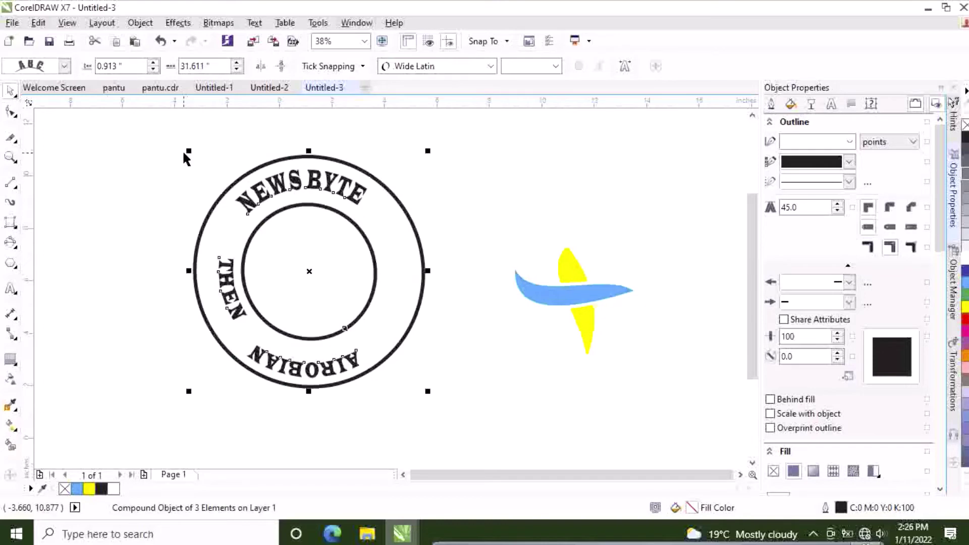
pyautogui.hotkey('ctrl', 'z')
pyautogui.click(583, 168)
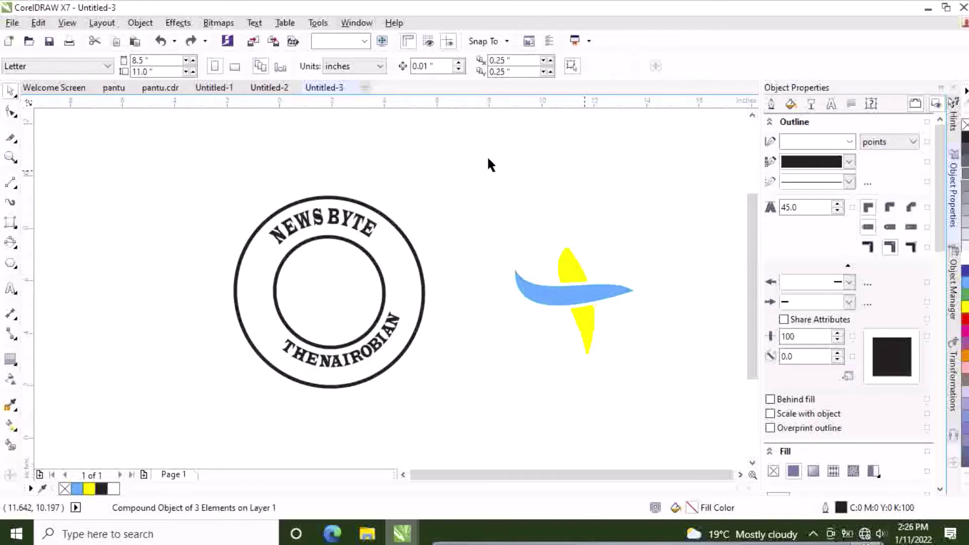
# Step: Scale the whole yellow and blue figure to 82.5 %, undoing its move into the ring
pyautogui.moveTo(480, 165); pyautogui.dragTo(664, 361)
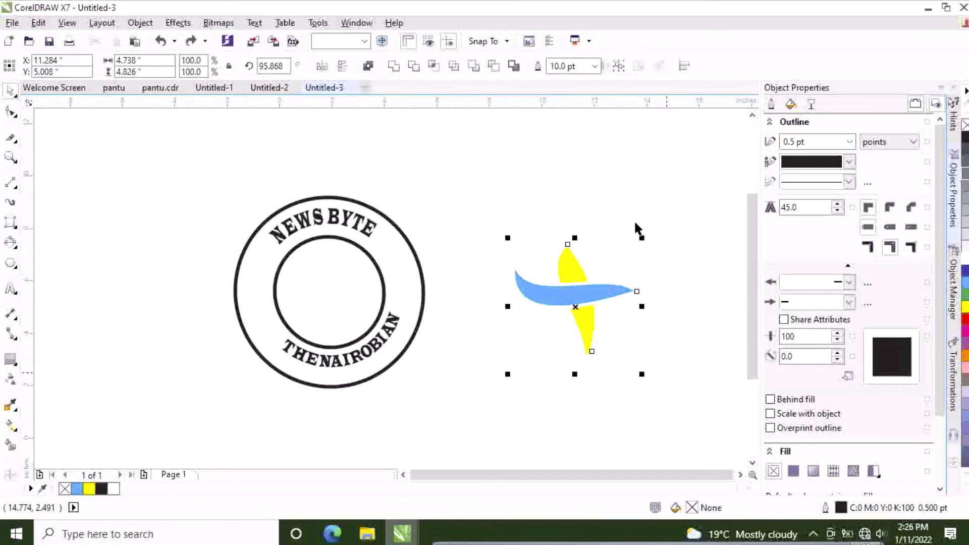
pyautogui.moveTo(640, 241); pyautogui.dragTo(620, 262)
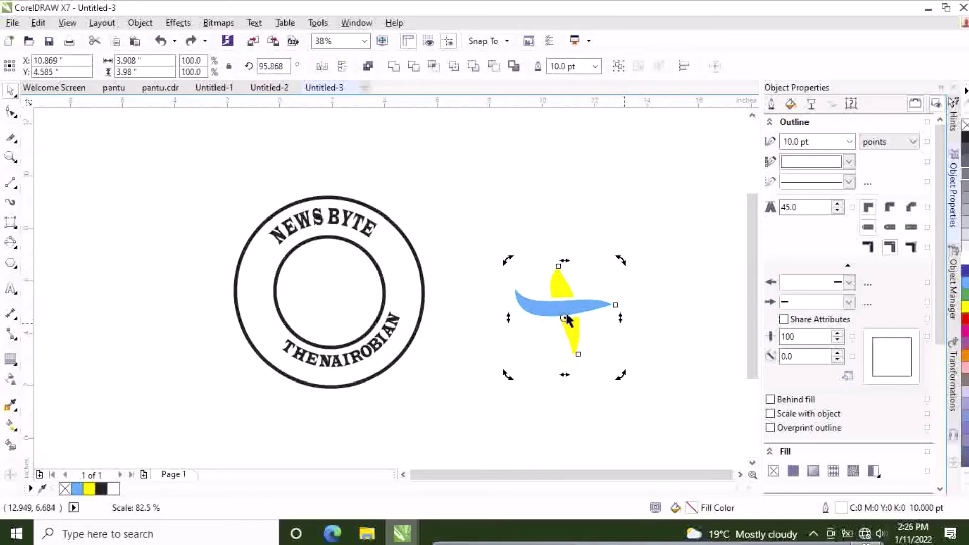
pyautogui.moveTo(565, 317); pyautogui.dragTo(343, 297)
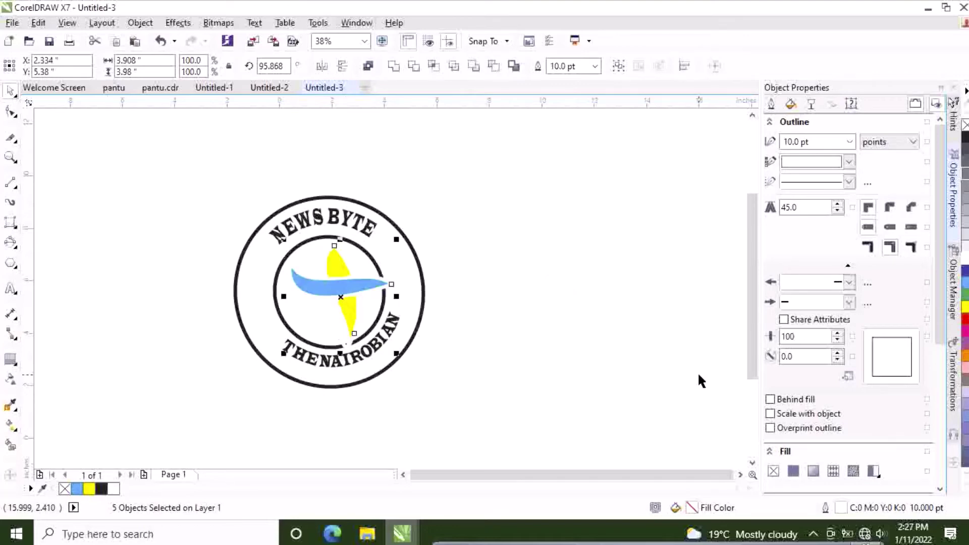
pyautogui.hotkey('ctrl', 'z')
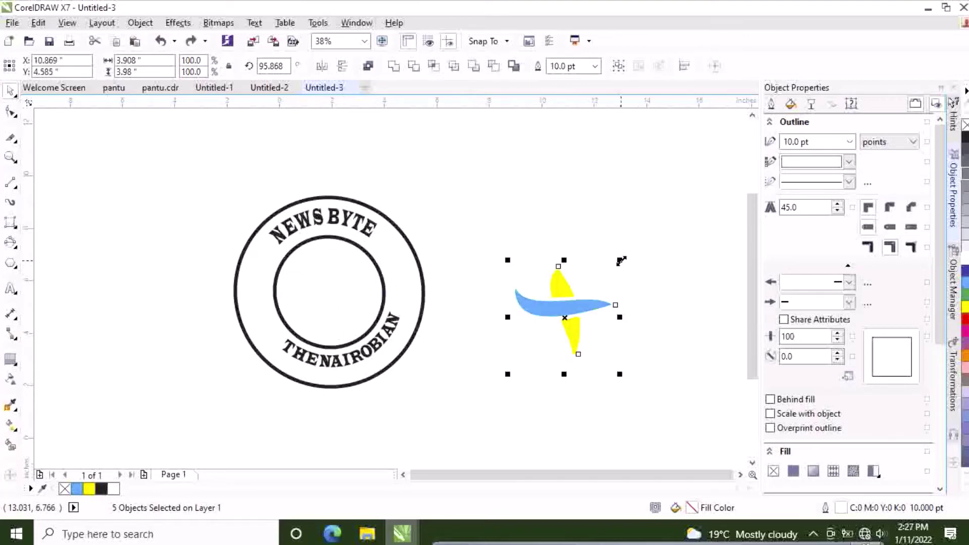
# Step: Shrink the figure to about 2.6 inches wide, place it in the middle of the inner circle and enlarge it slightly
pyautogui.moveTo(620, 260); pyautogui.dragTo(583, 298)
pyautogui.moveTo(551, 331); pyautogui.dragTo(337, 300)
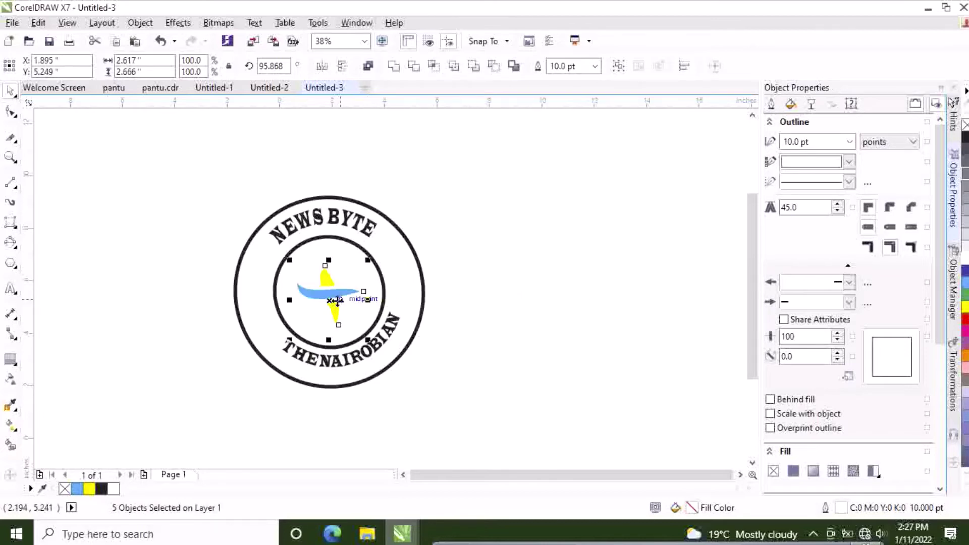
pyautogui.moveTo(368, 260); pyautogui.dragTo(378, 250)
pyautogui.click(469, 301)
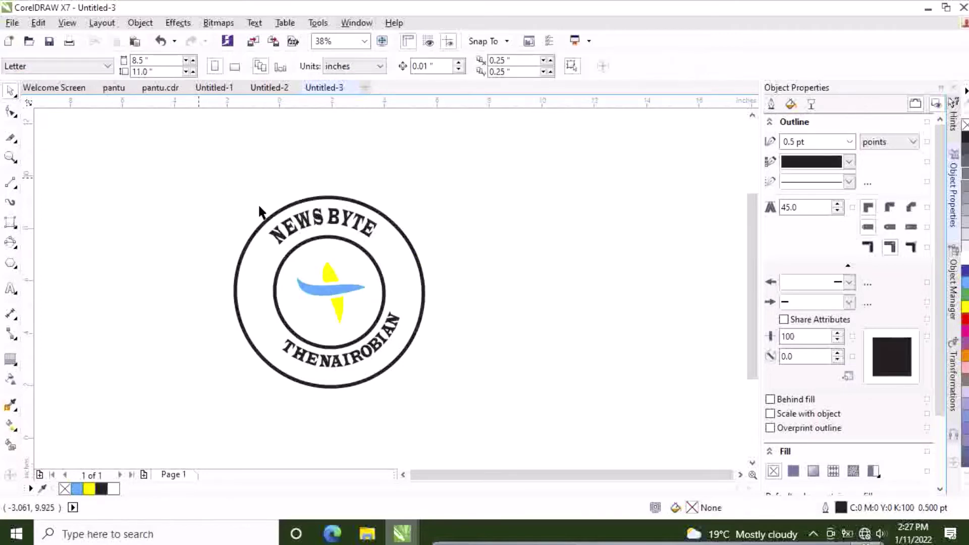
# Step: Move the complete logo, including the central figure, slightly right and down, and deselect it
pyautogui.moveTo(199, 177); pyautogui.dragTo(444, 404)
pyautogui.moveTo(329, 282); pyautogui.dragTo(375, 302)
pyautogui.click(528, 321)
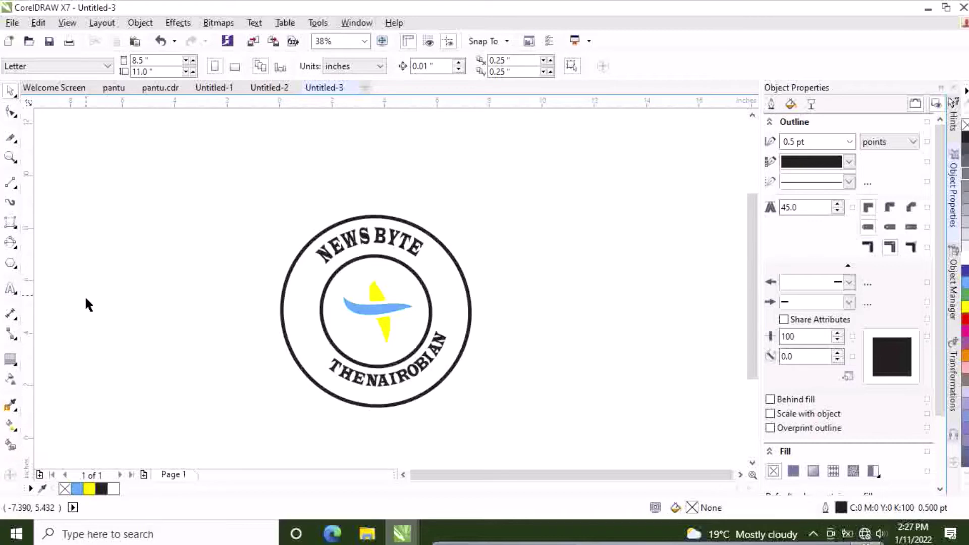
# Step: Draw a five-pointed star about 0.62 by 0.84 inches in the blank area to the left of the ring
pyautogui.click(16, 249)
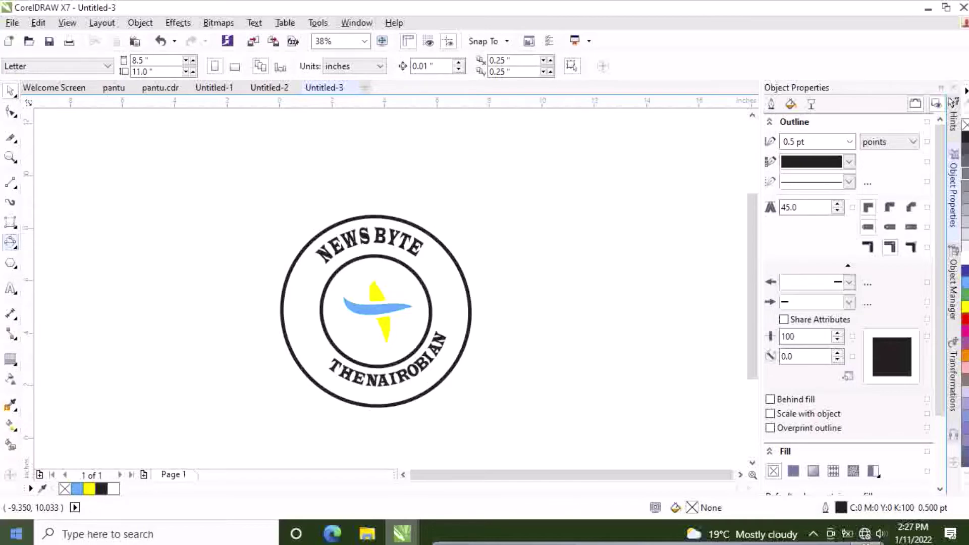
pyautogui.click(17, 273)
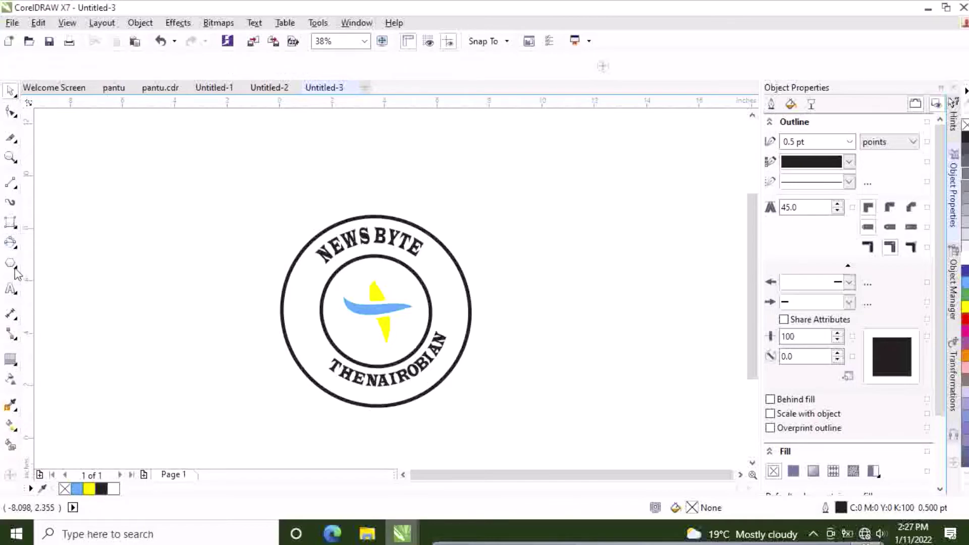
pyautogui.click(17, 266)
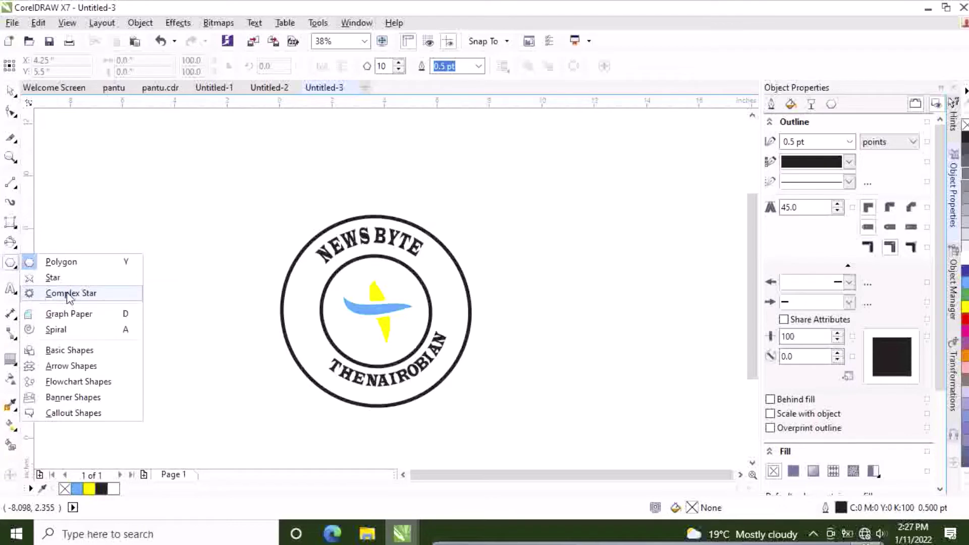
pyautogui.click(68, 277)
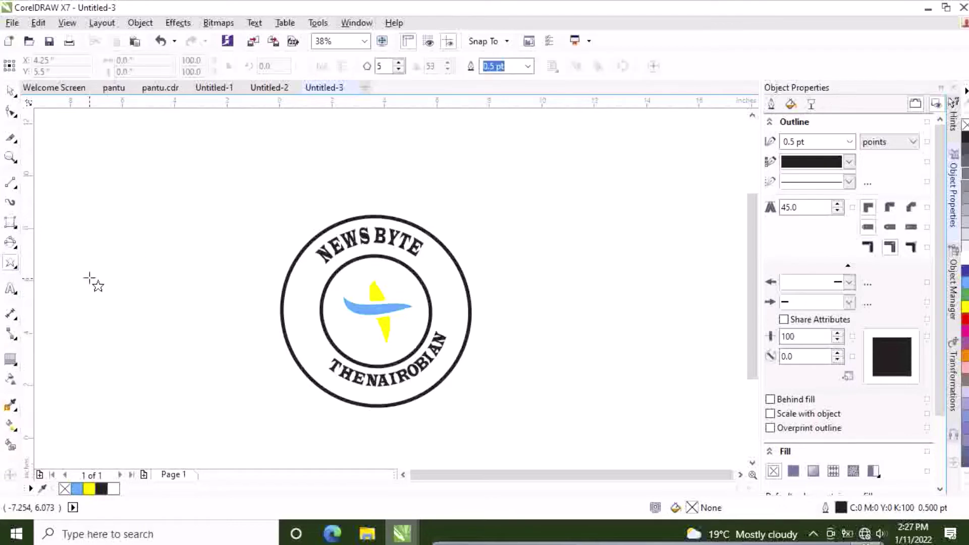
pyautogui.moveTo(89, 277); pyautogui.dragTo(109, 303)
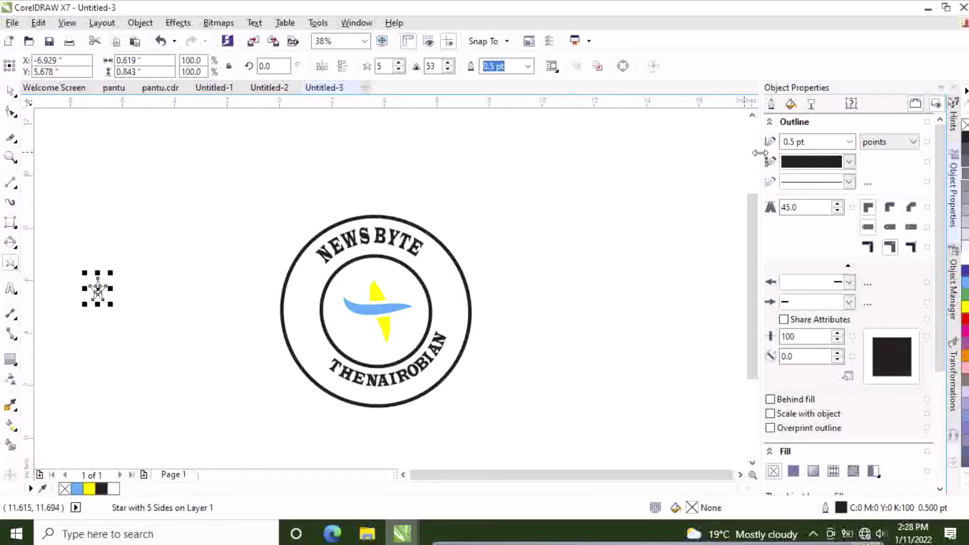
# Step: Give the star a 4.0 pt outline and a black fill, and deselect it
pyautogui.click(842, 142)
pyautogui.click(850, 141)
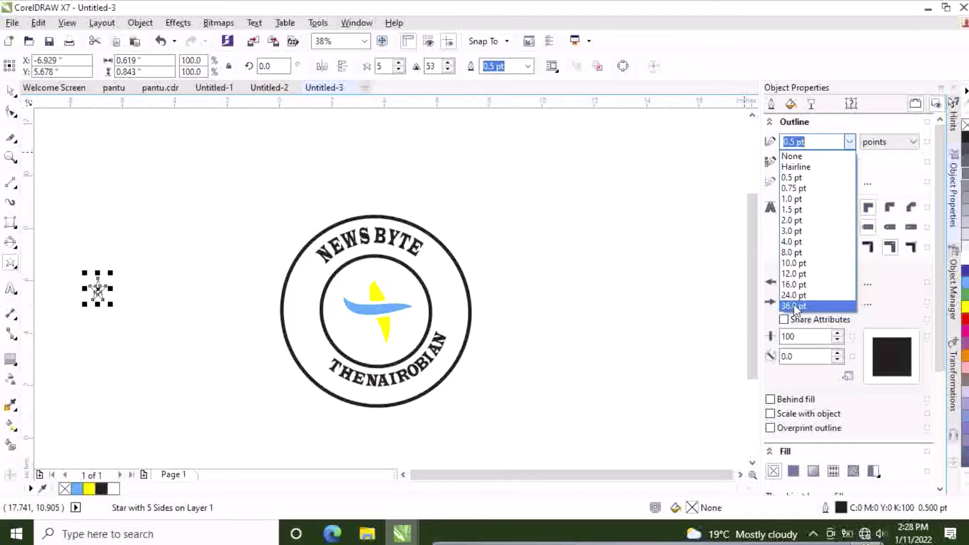
pyautogui.click(530, 535)
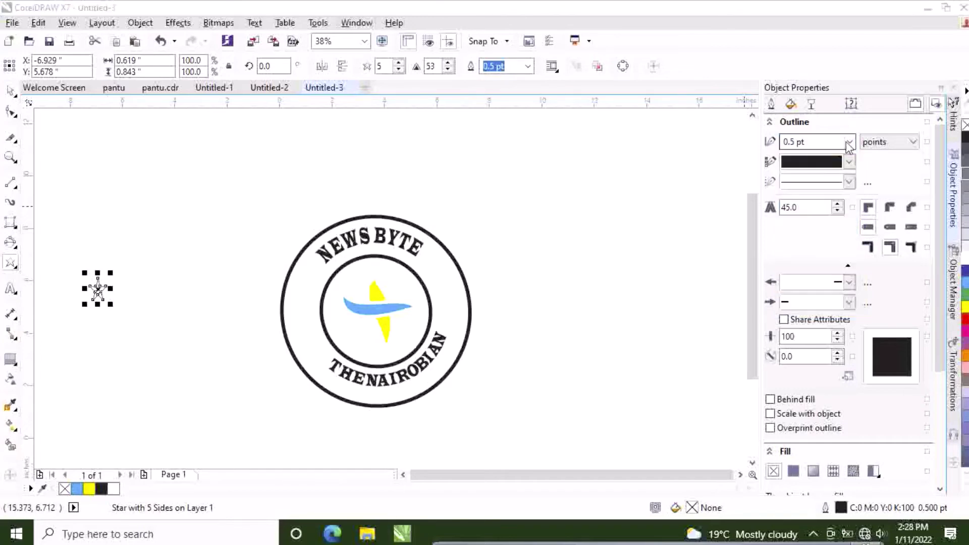
pyautogui.click(849, 142)
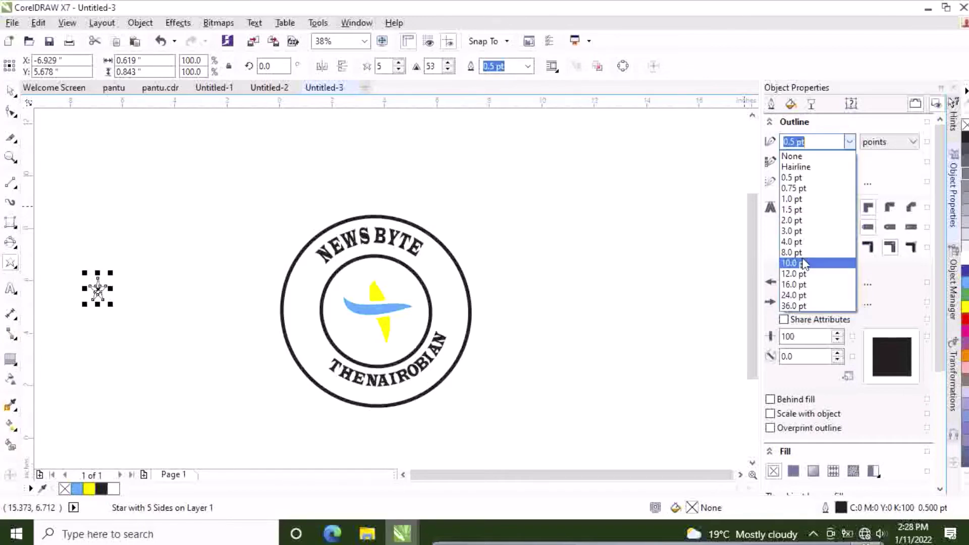
pyautogui.click(801, 242)
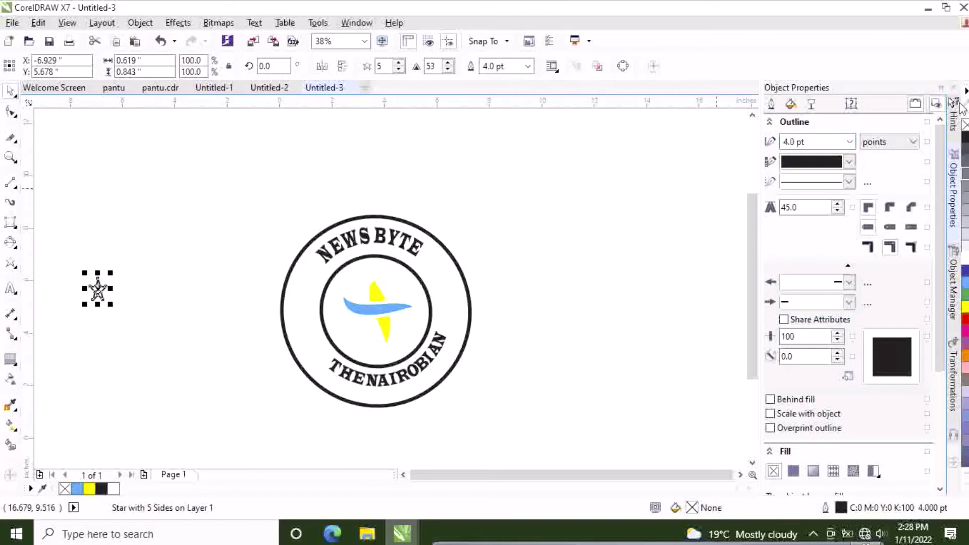
pyautogui.click(212, 199)
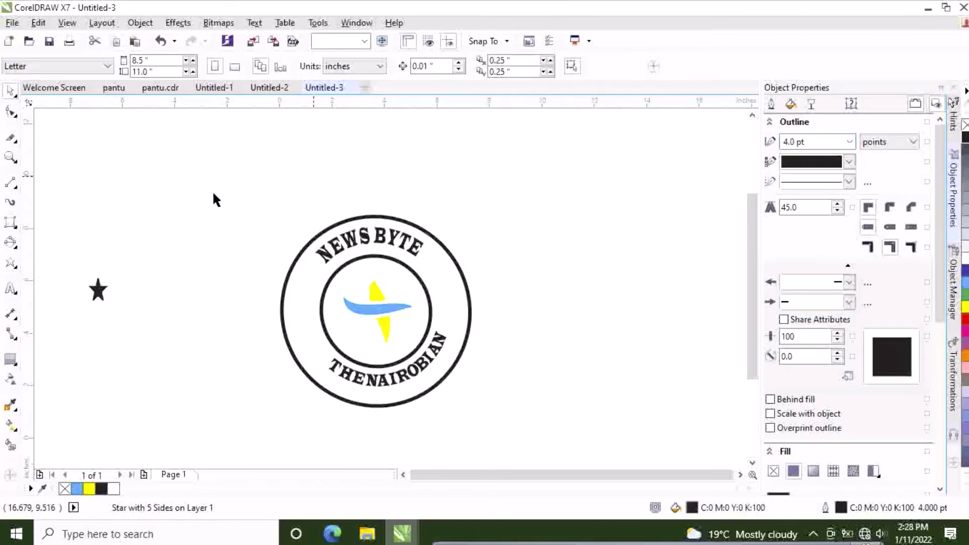
# Step: Place the star, scaled to 61.8 %, in the ring just before NEWS BYTE and a copy of it before THENAIROBIAN
pyautogui.moveTo(74, 268); pyautogui.dragTo(314, 268)
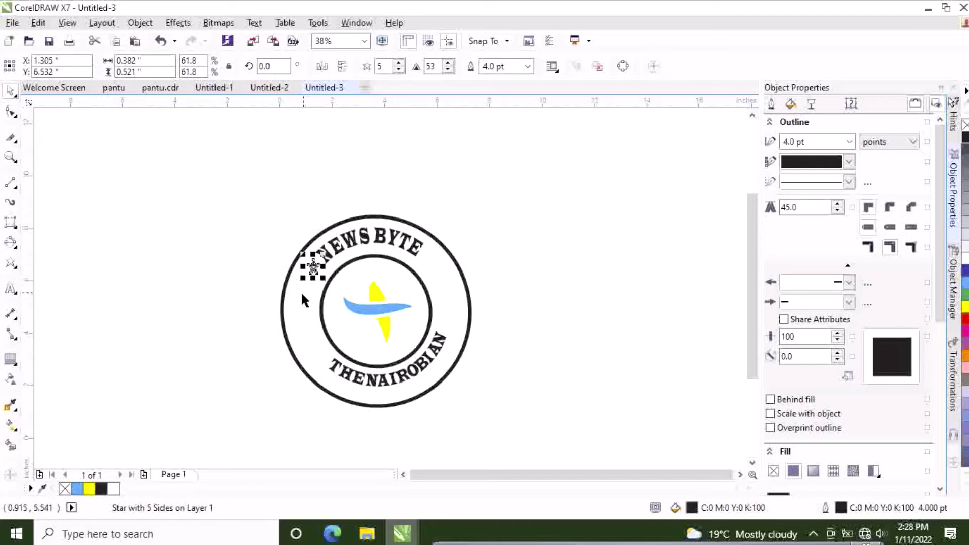
pyautogui.rightClick(316, 269)
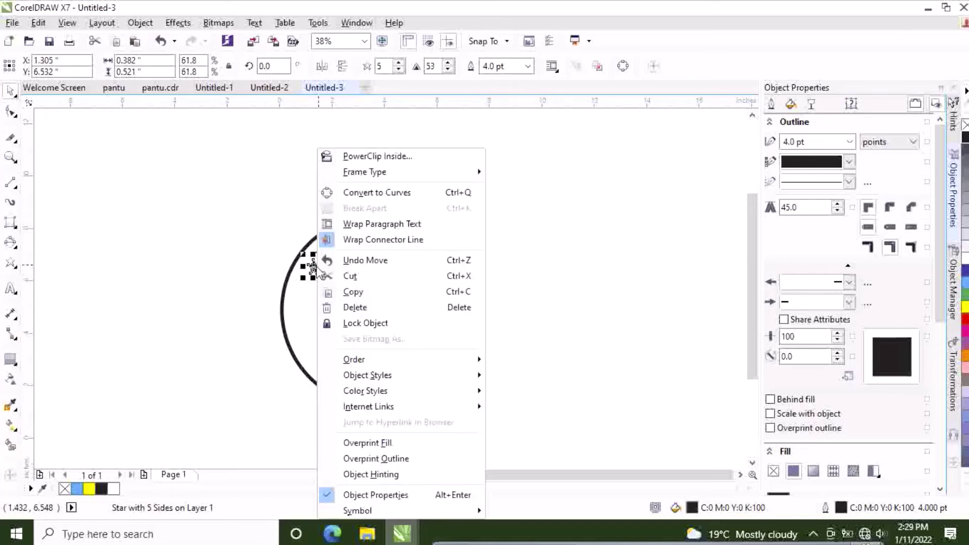
pyautogui.click(353, 292)
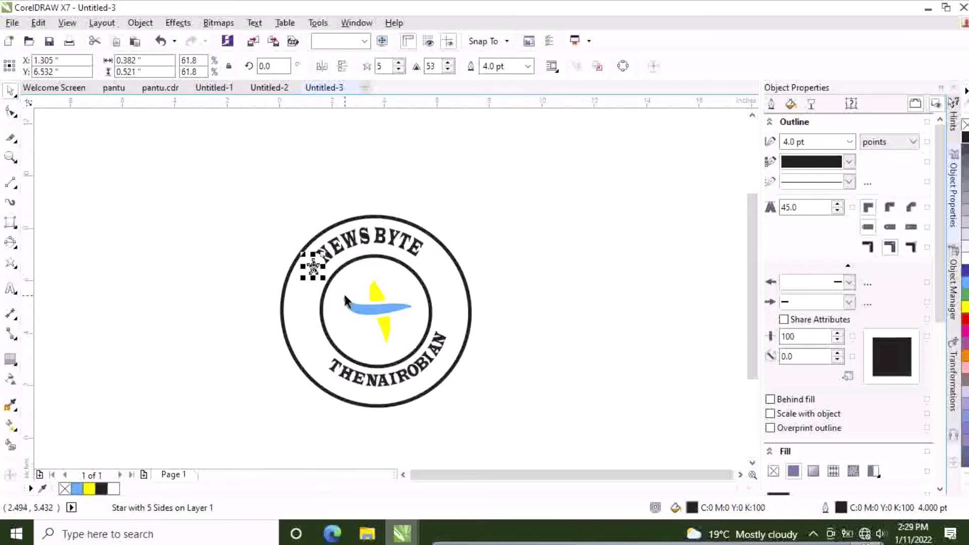
pyautogui.hotkey('ctrl', 'v')
pyautogui.moveTo(312, 267); pyautogui.dragTo(323, 359)
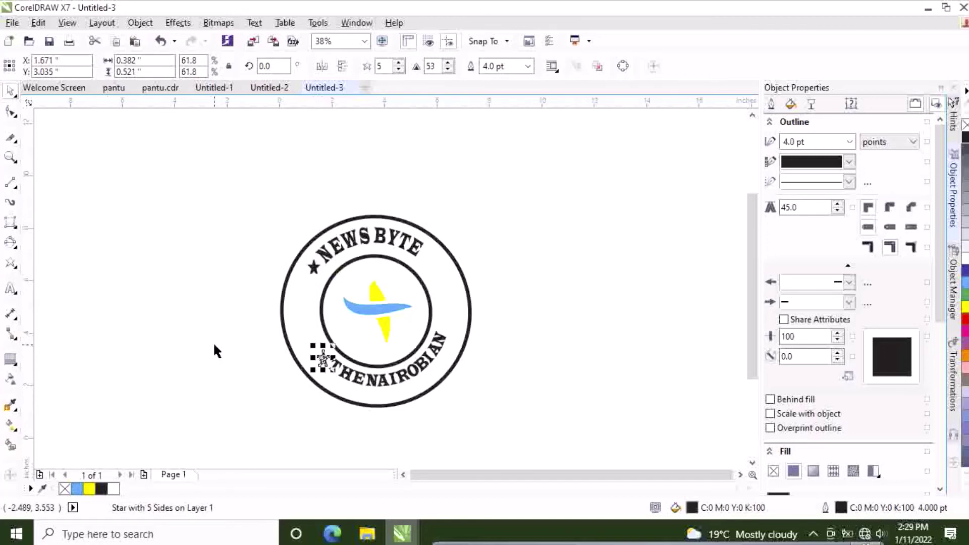
# Step: Place further copies of the star in the ring at the end of THENAIROBIAN and just after NEWS BYTE
pyautogui.press('Tab')
pyautogui.moveTo(313, 266); pyautogui.dragTo(446, 325)
pyautogui.click(313, 266)
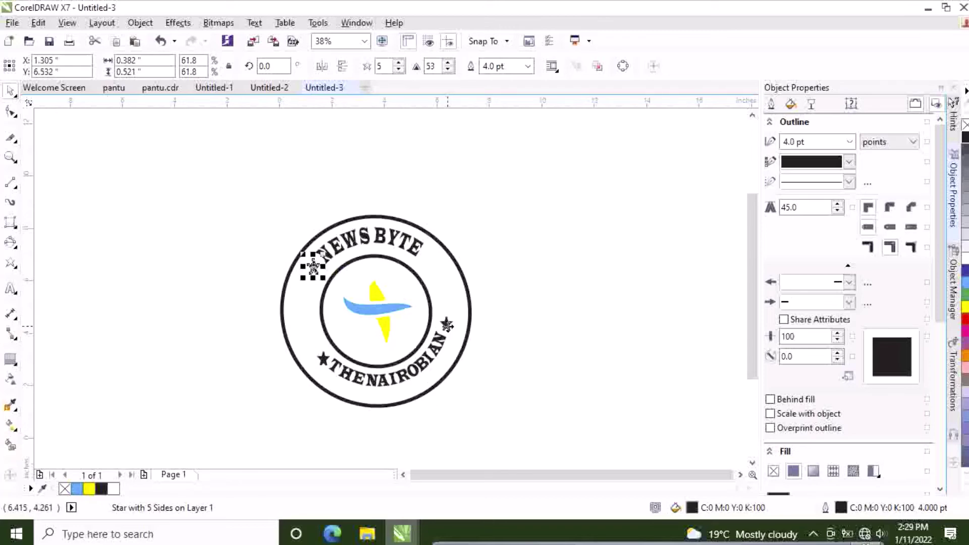
pyautogui.moveTo(314, 265); pyautogui.dragTo(428, 258)
pyautogui.click(502, 273)
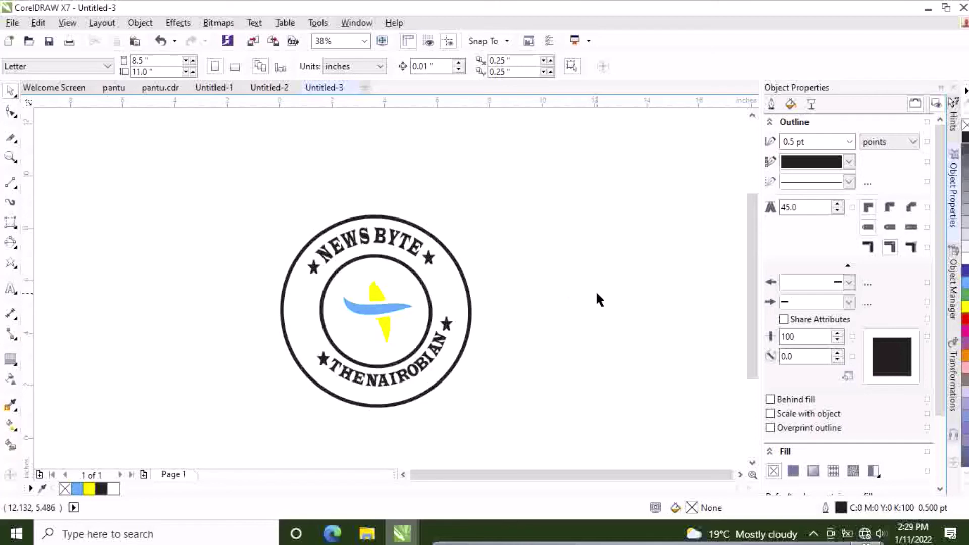
pyautogui.click(428, 256)
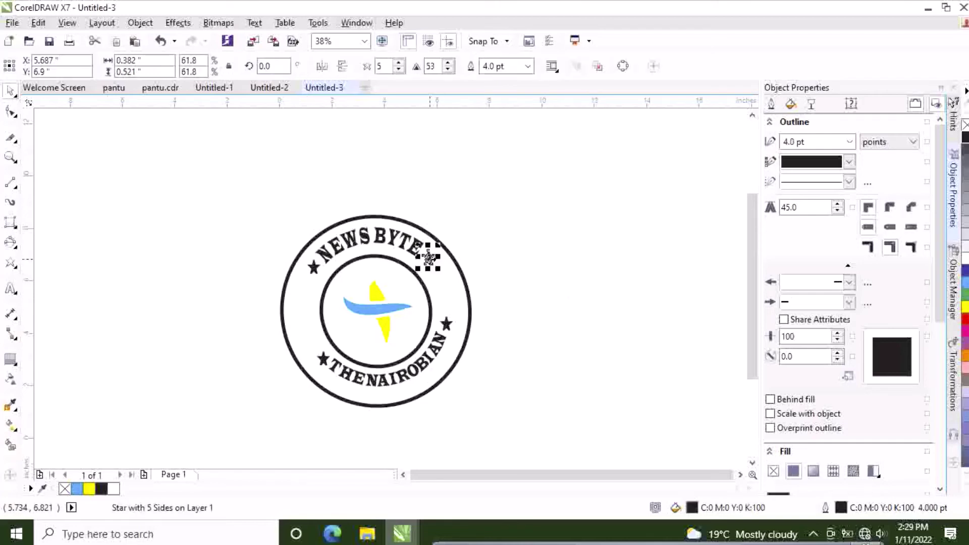
pyautogui.click(535, 332)
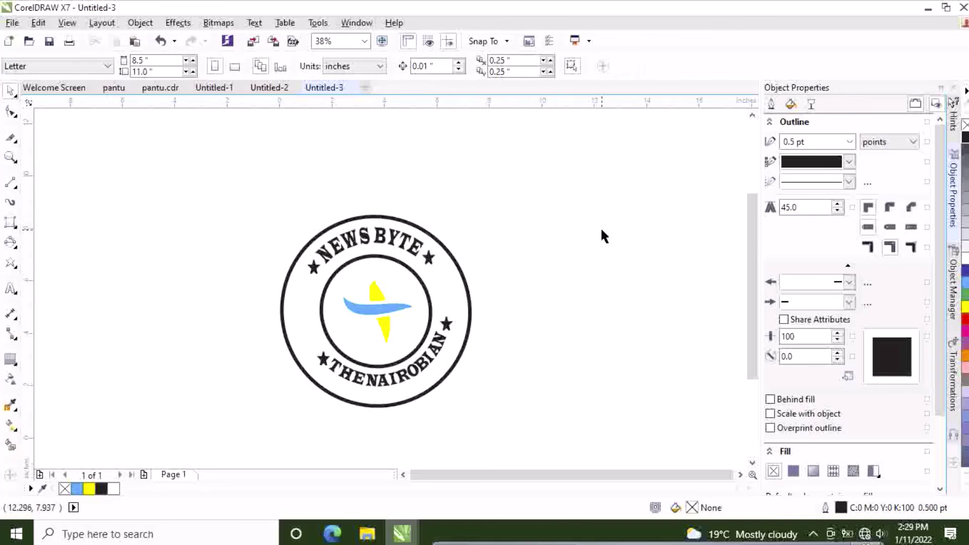
# Step: Fill the band between the two circles with the Smart Fill tool and color it cyan
pyautogui.click(10, 445)
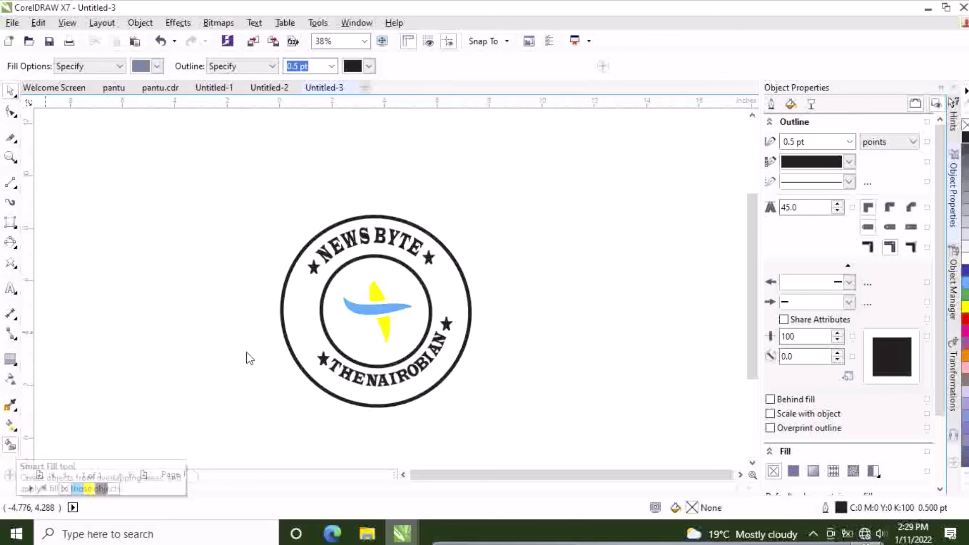
pyautogui.click(297, 329)
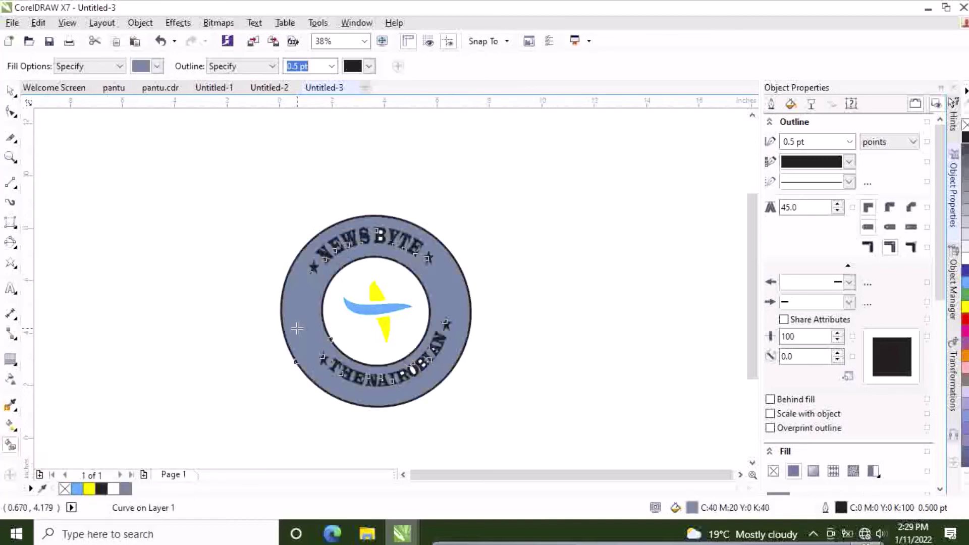
pyautogui.click(965, 284)
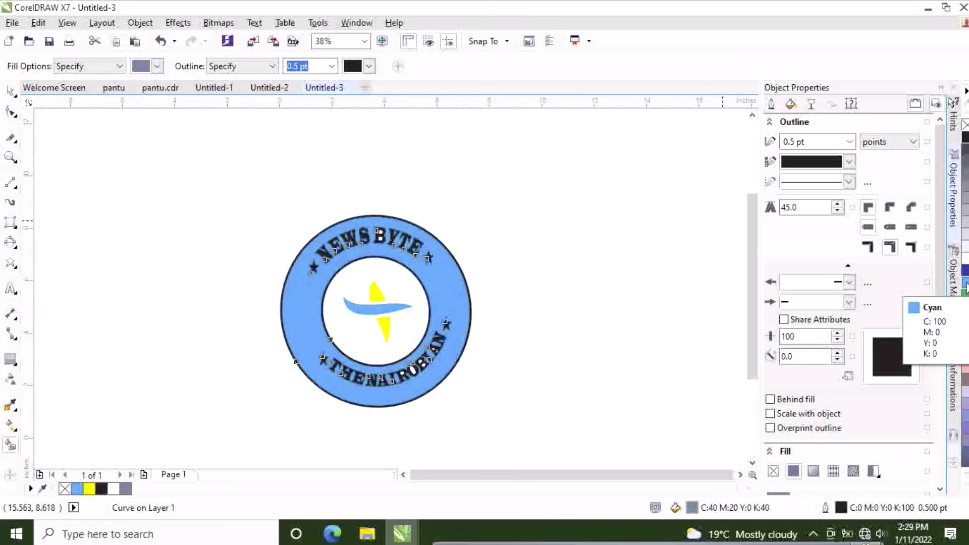
# Step: Try an 8.0 pt outline width on the cyan ring fill and undo the change
pyautogui.click(851, 143)
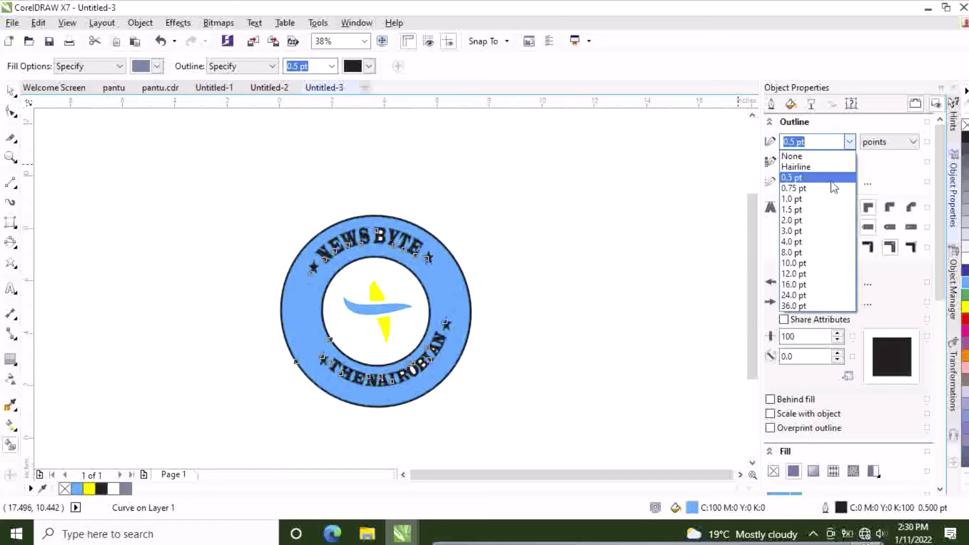
pyautogui.click(794, 252)
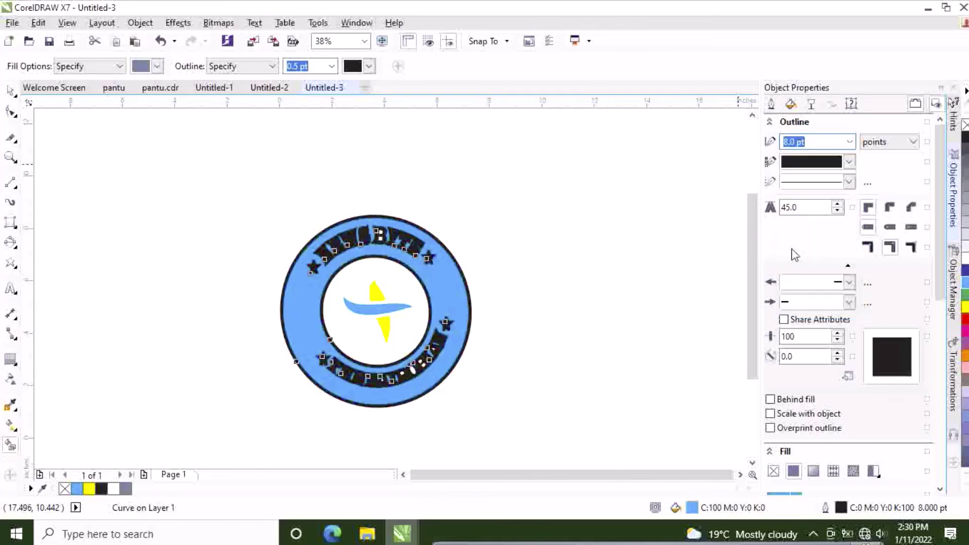
pyautogui.click(10, 91)
pyautogui.click(174, 241)
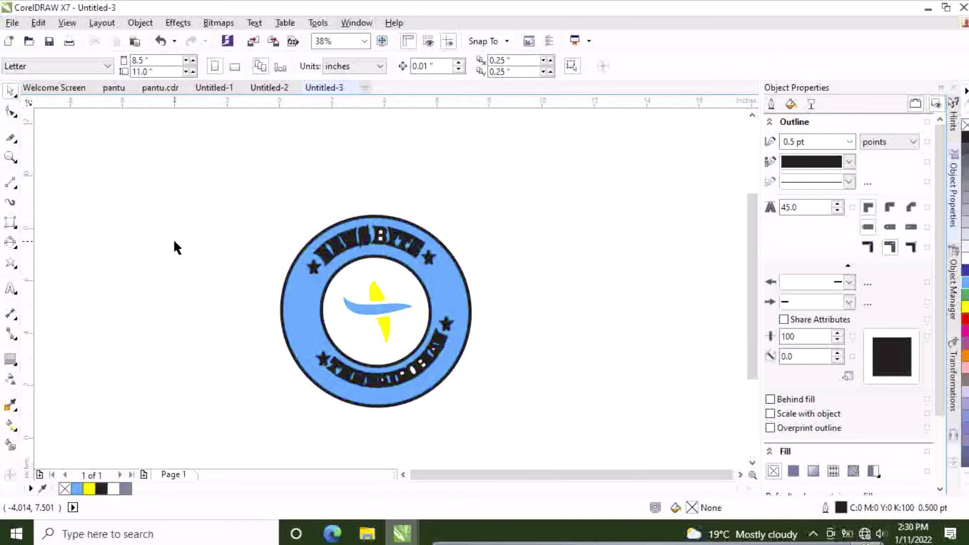
pyautogui.hotkey('ctrl', 'z')
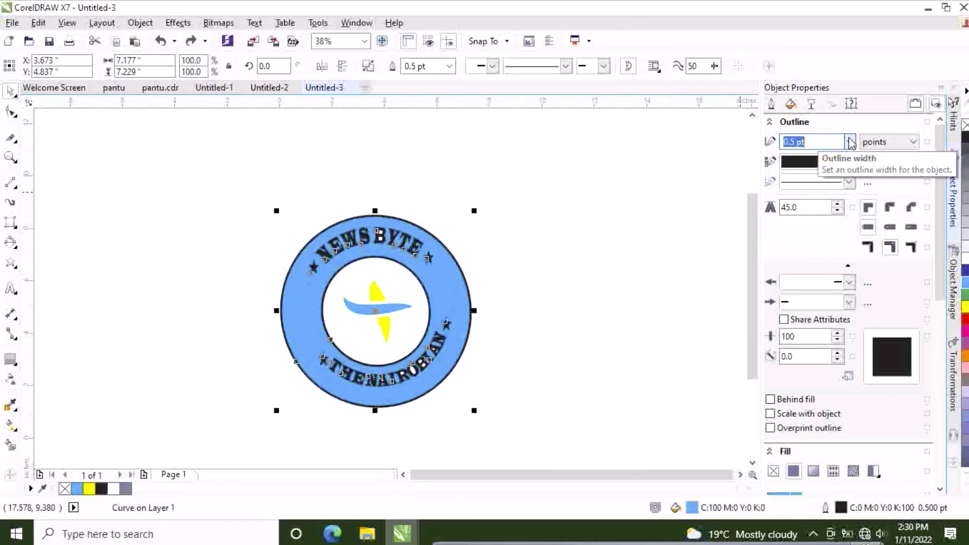
# Step: Try outline widths of 4.0 pt and 8.0 pt on the cyan ring fill, undoing both changes
pyautogui.click(851, 142)
pyautogui.click(786, 243)
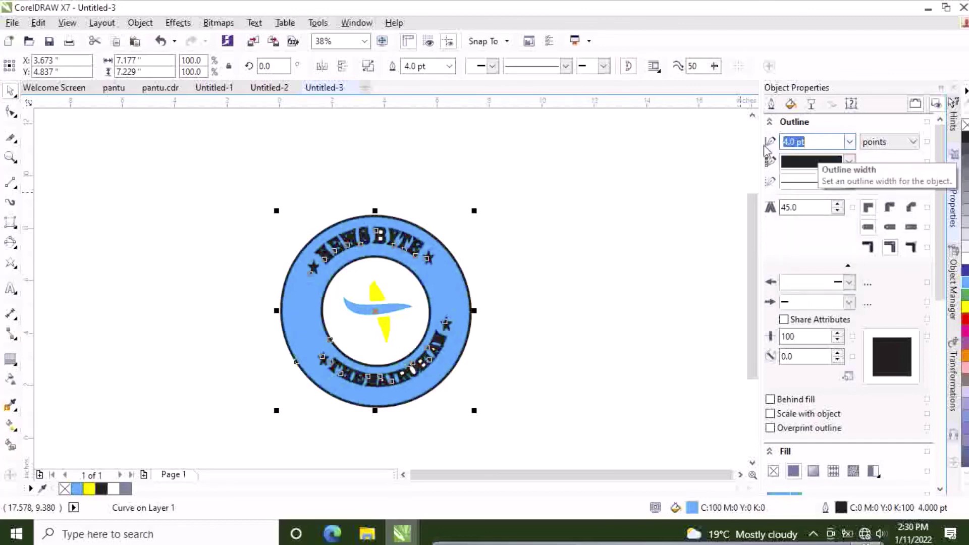
pyautogui.click(851, 141)
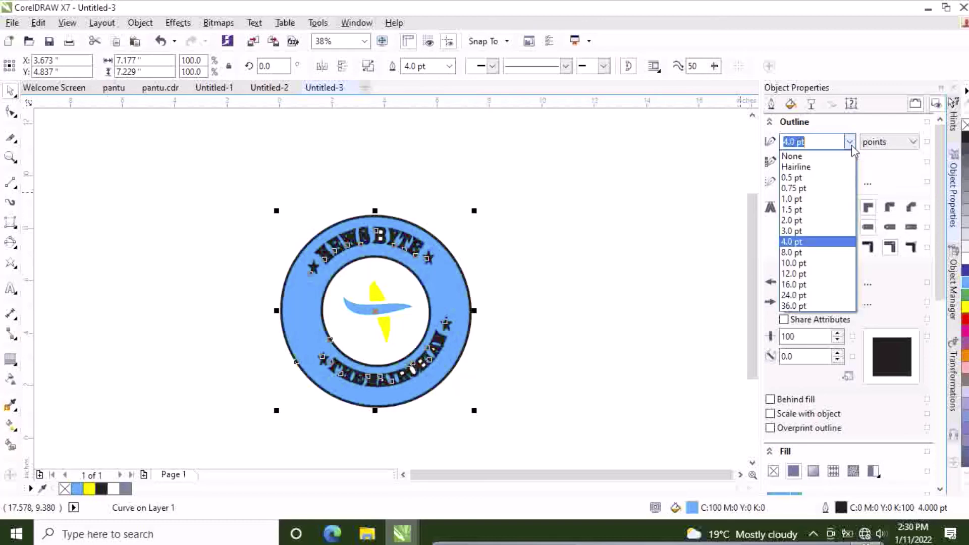
pyautogui.click(789, 252)
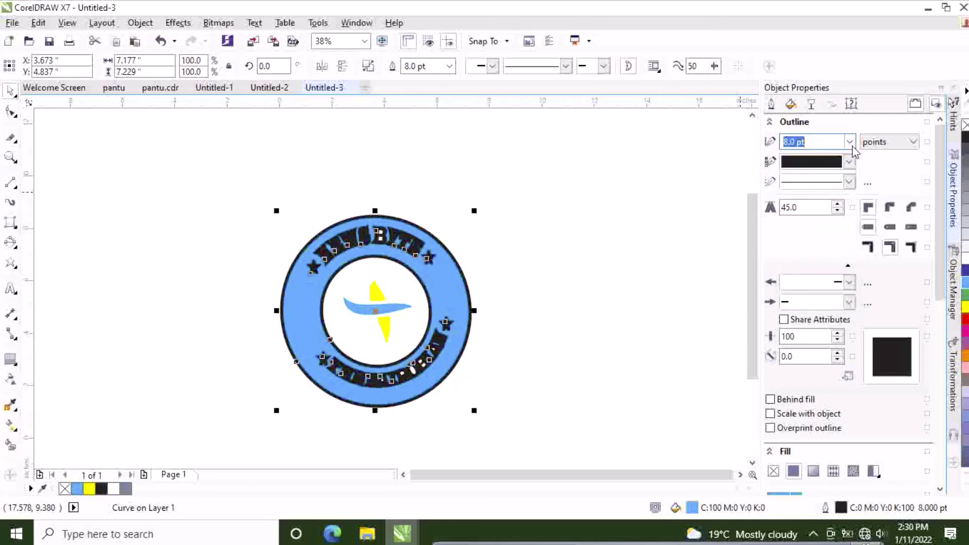
pyautogui.click(644, 217)
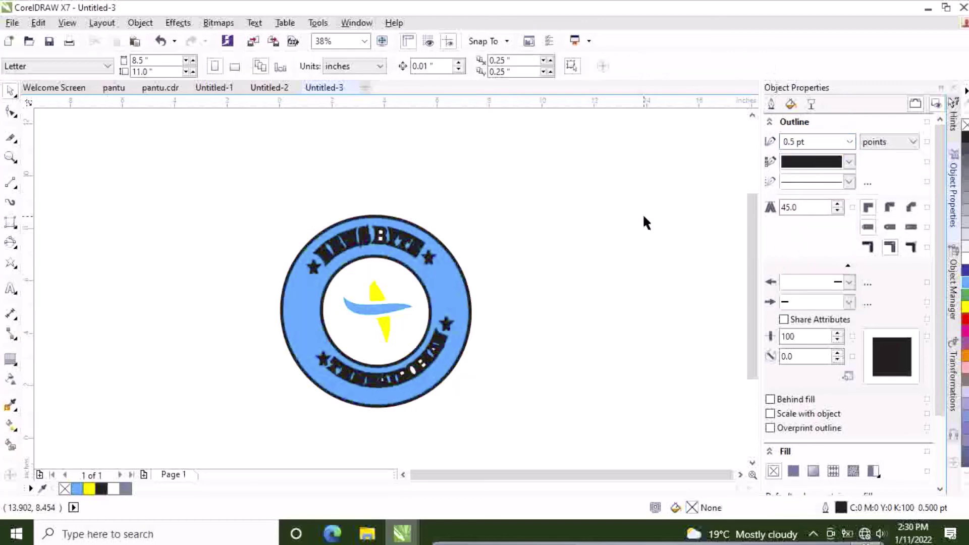
pyautogui.hotkey('ctrl', 'z')
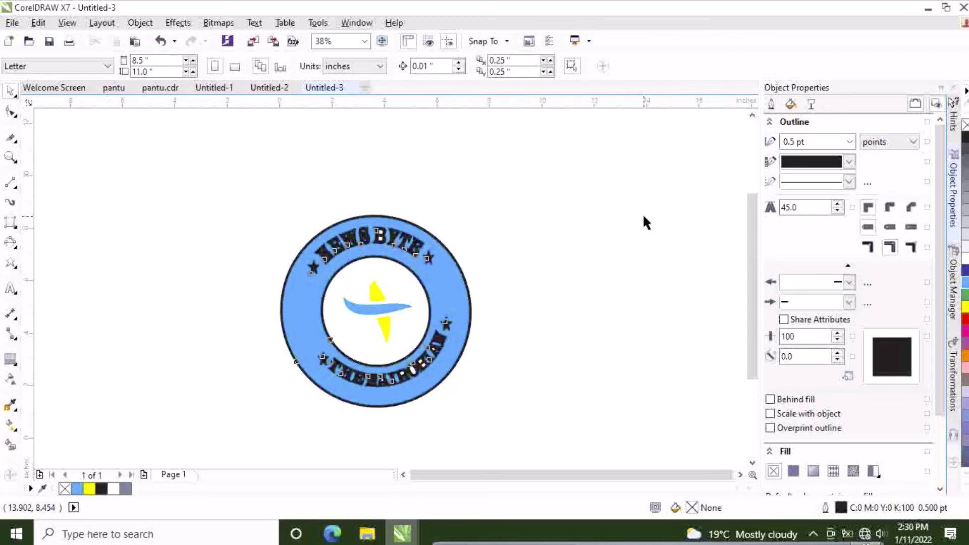
pyautogui.click(557, 204)
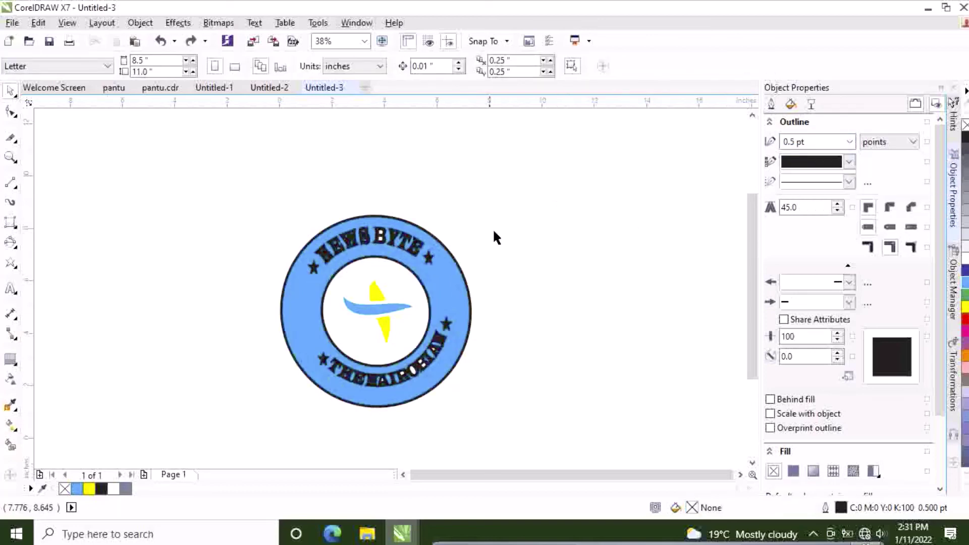
pyautogui.click(485, 324)
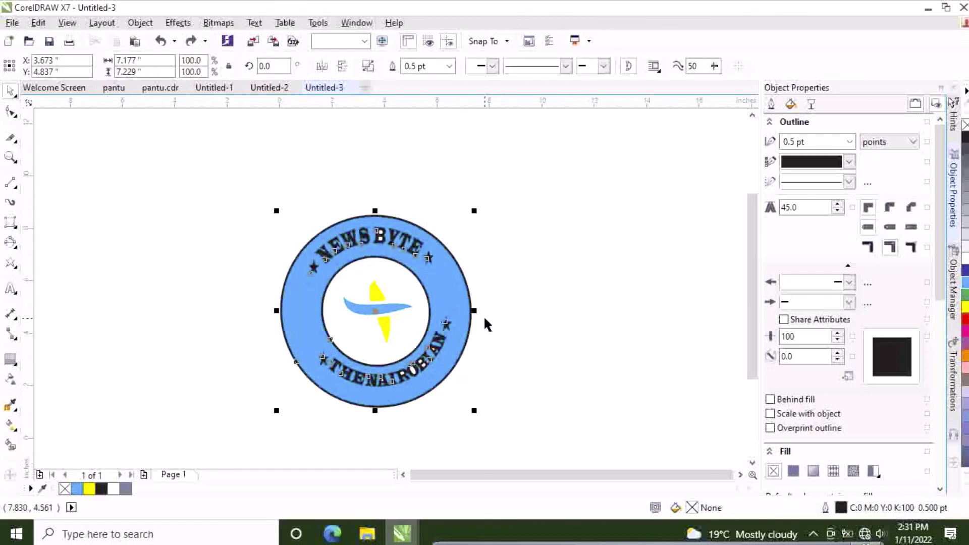